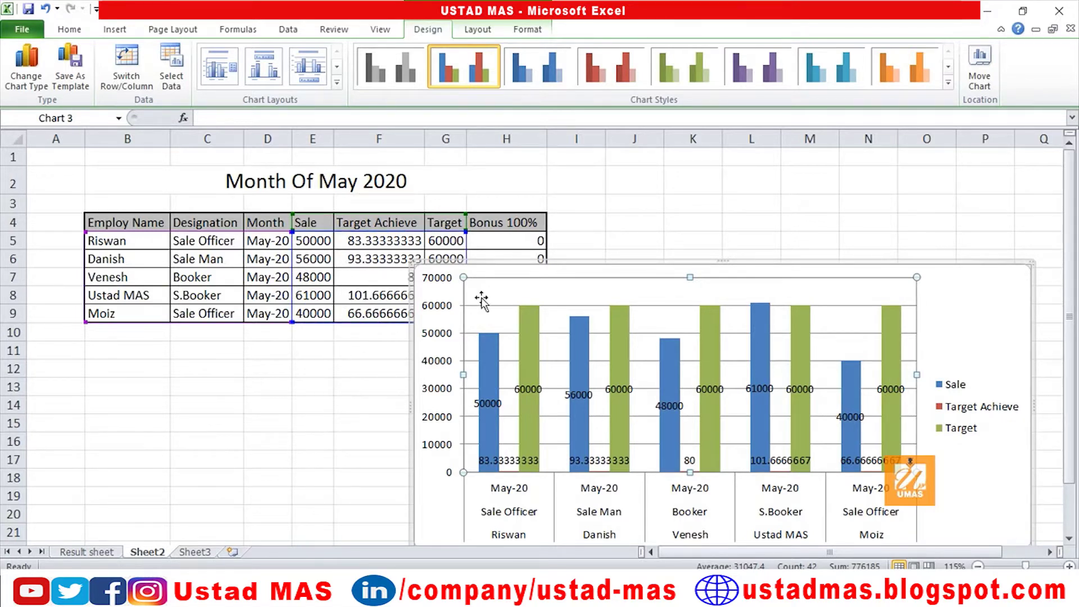
- Examine the employee sales table and its column chart on Sheet2
{"action": "left_click", "coordinate": [416, 268]}
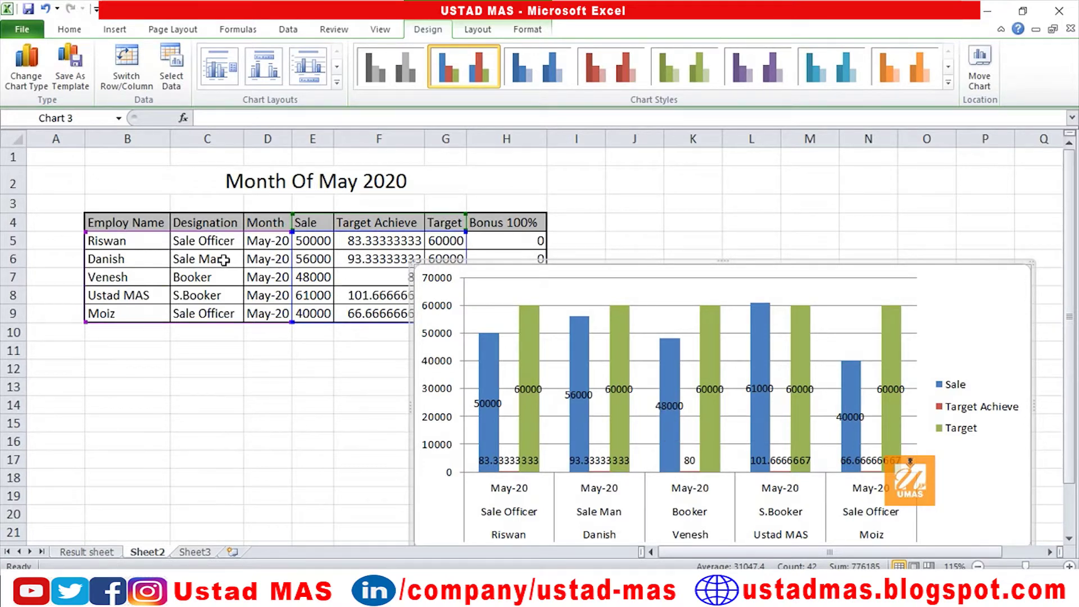
{"action": "left_click_drag", "start_coordinate": [157, 242], "coordinate": [324, 299]}
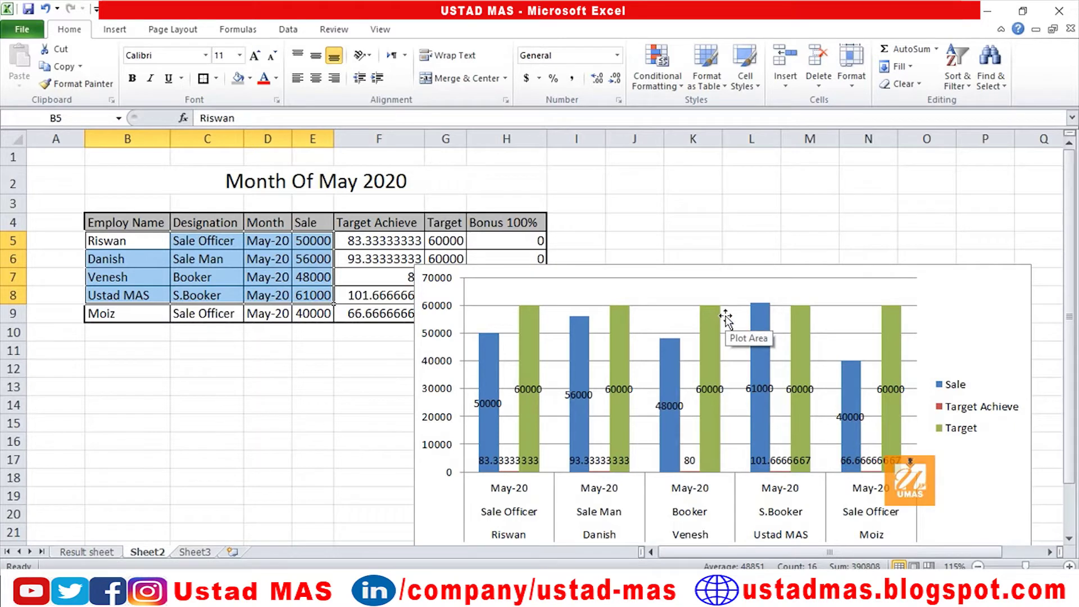
{"action": "mouse_move", "coordinate": [667, 363]}
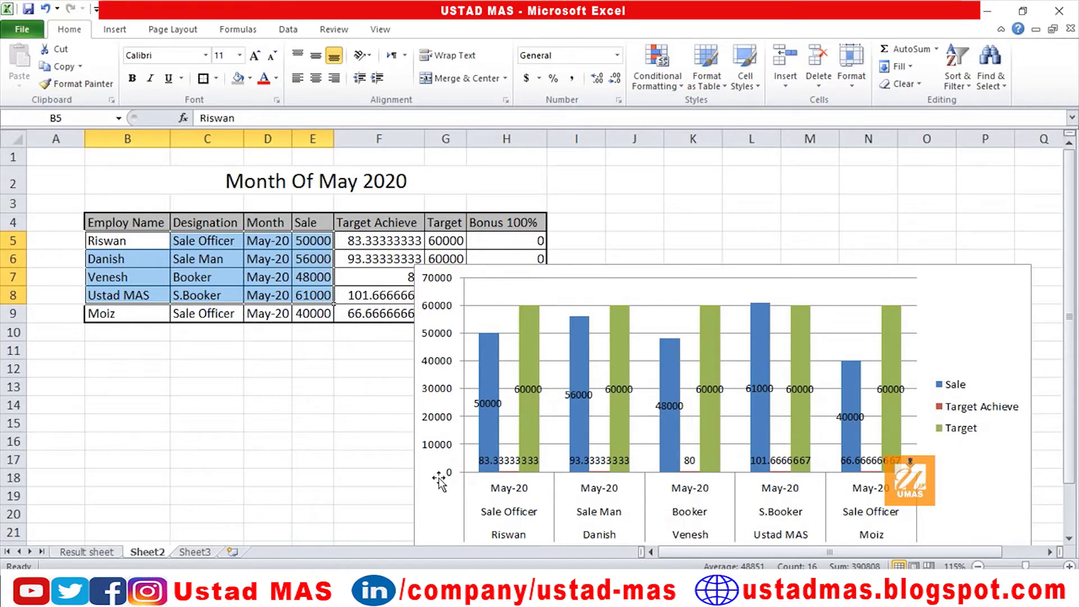
- Open the Result sheet and widen column G to fit the Total Marks heading
{"action": "left_click", "coordinate": [93, 552]}
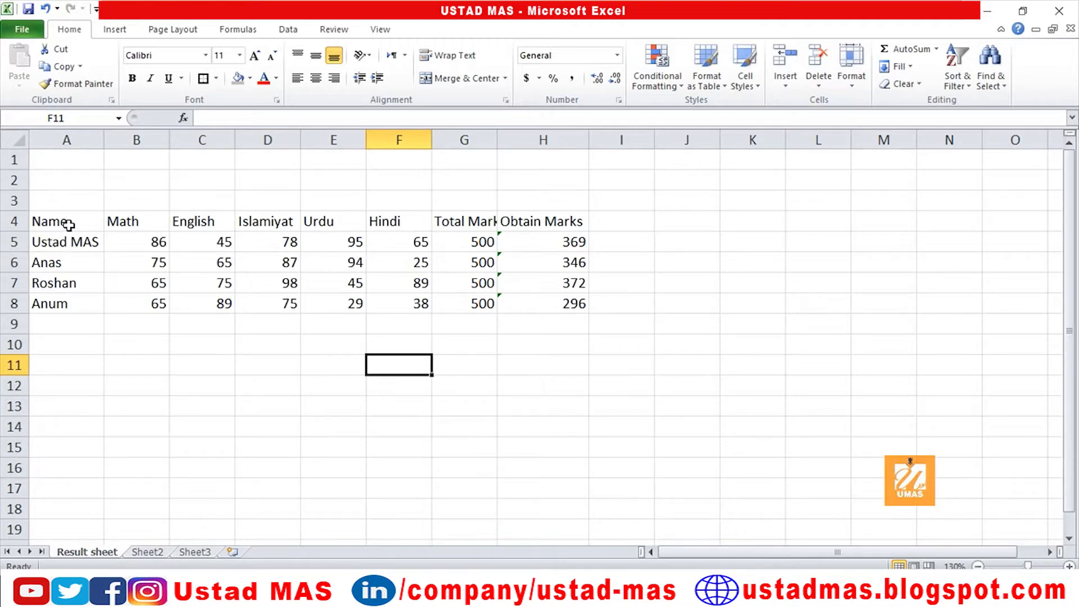
{"action": "left_click_drag", "start_coordinate": [67, 223], "coordinate": [70, 298]}
{"action": "left_click_drag", "start_coordinate": [134, 223], "coordinate": [375, 225]}
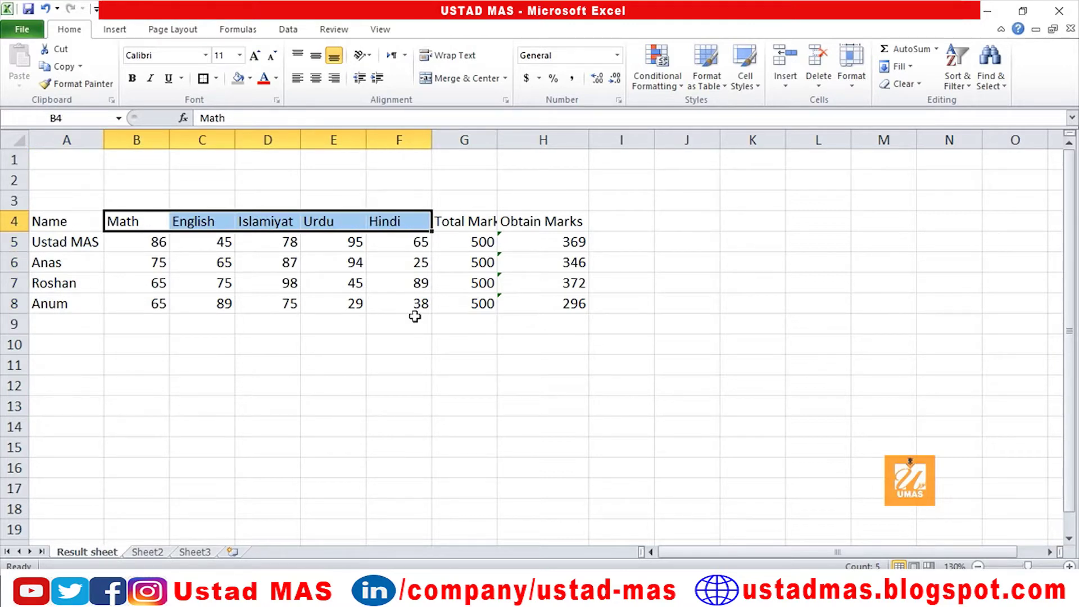
{"action": "left_click_drag", "start_coordinate": [497, 140], "coordinate": [512, 139]}
{"action": "left_click", "coordinate": [475, 242]}
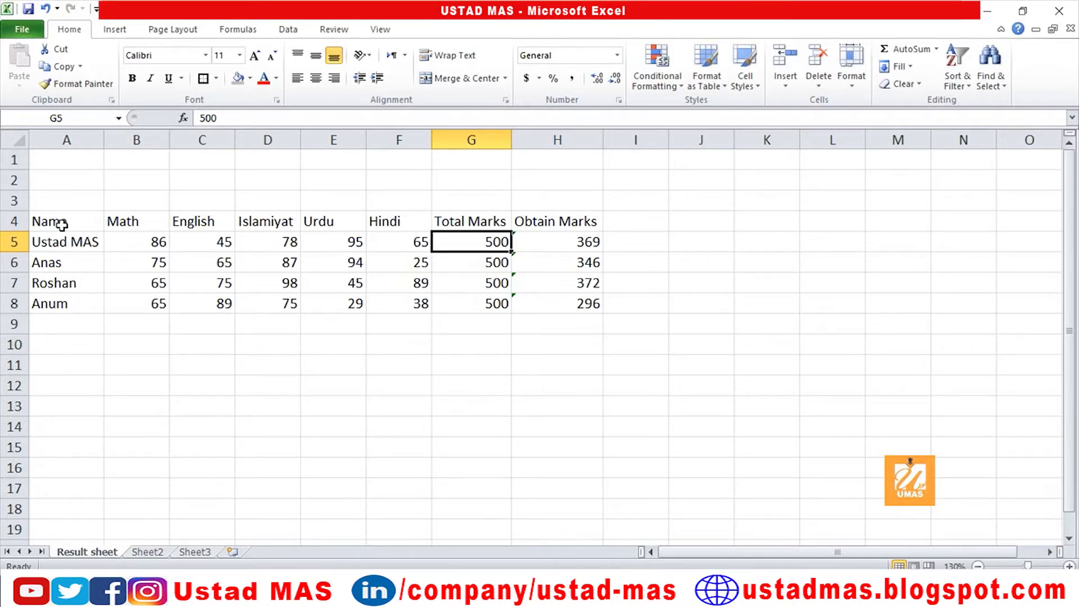
- Insert a Clustered Column chart from the names and subject marks in A4:F8
{"action": "left_click_drag", "start_coordinate": [59, 222], "coordinate": [416, 303]}
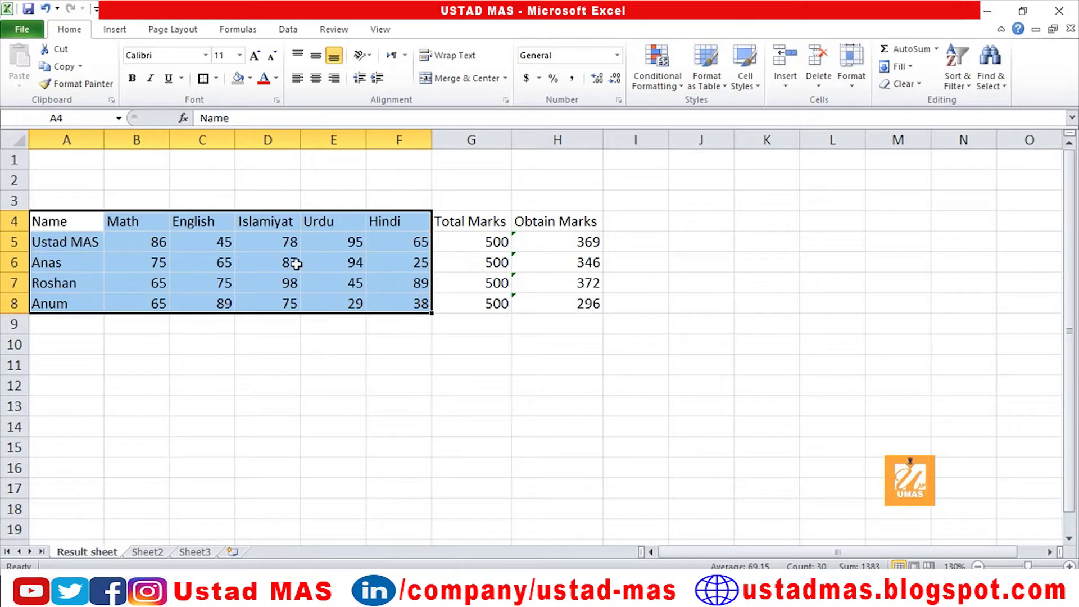
{"action": "left_click", "coordinate": [109, 33]}
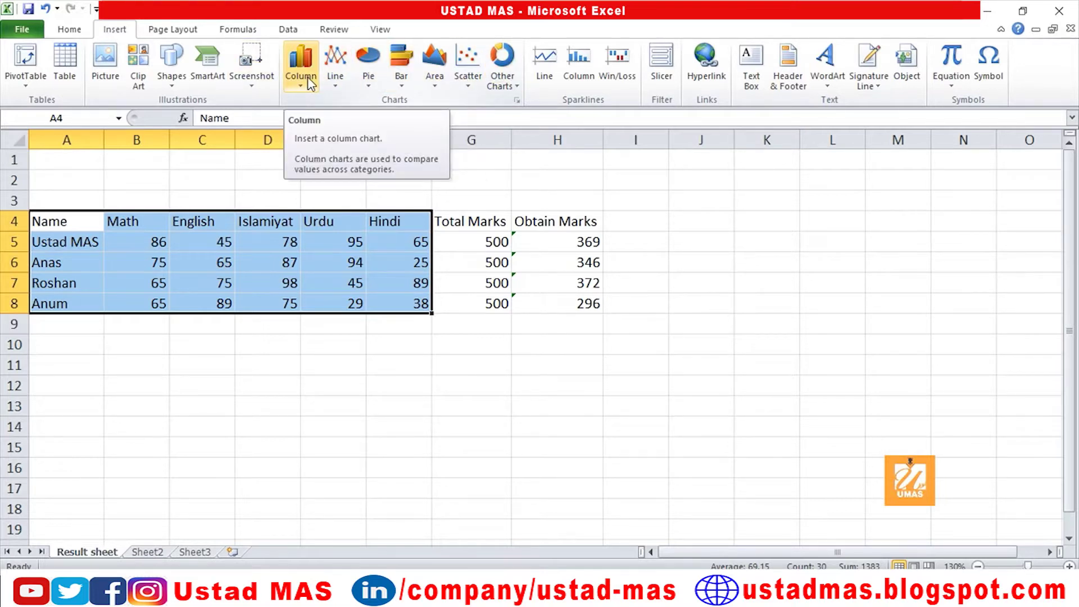
{"action": "left_click", "coordinate": [512, 101]}
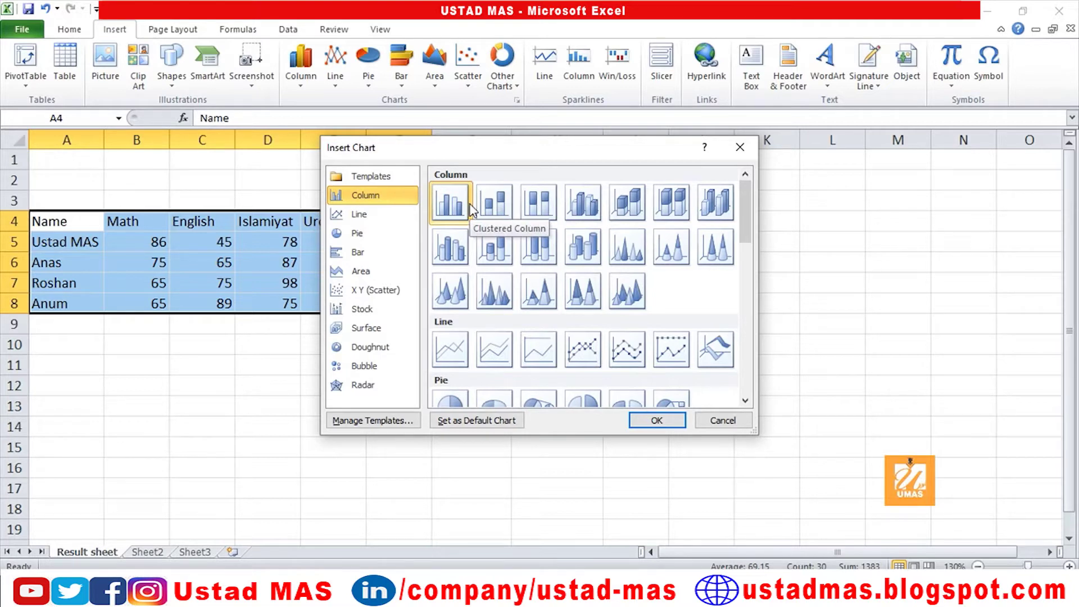
{"action": "left_click", "coordinate": [363, 219]}
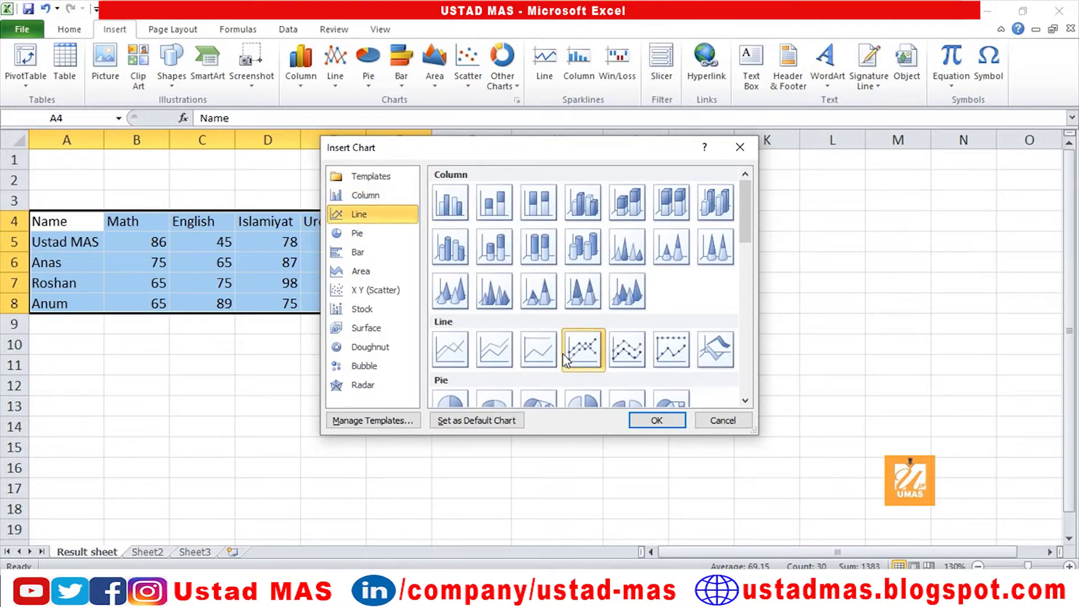
{"action": "scroll", "coordinate": [579, 348], "scroll_direction": "down", "scroll_amount": 2}
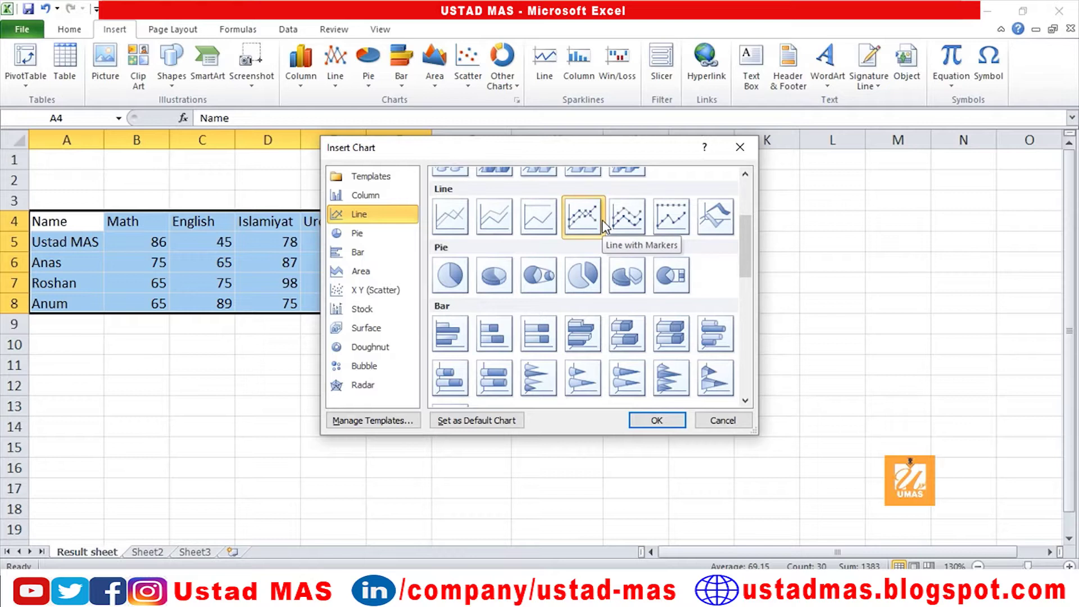
{"action": "left_click", "coordinate": [356, 233]}
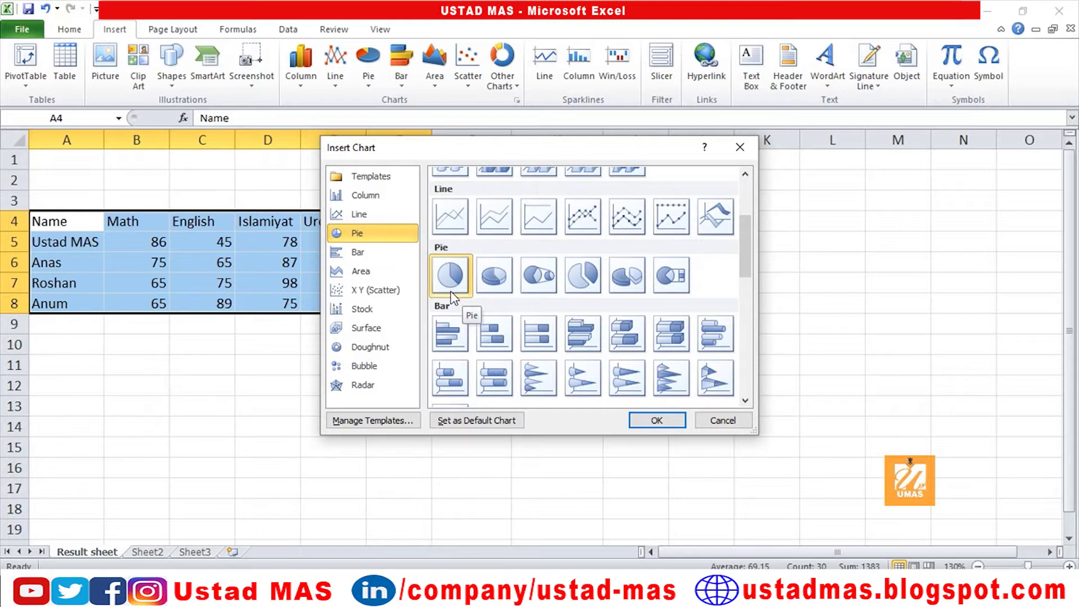
{"action": "left_click", "coordinate": [381, 298]}
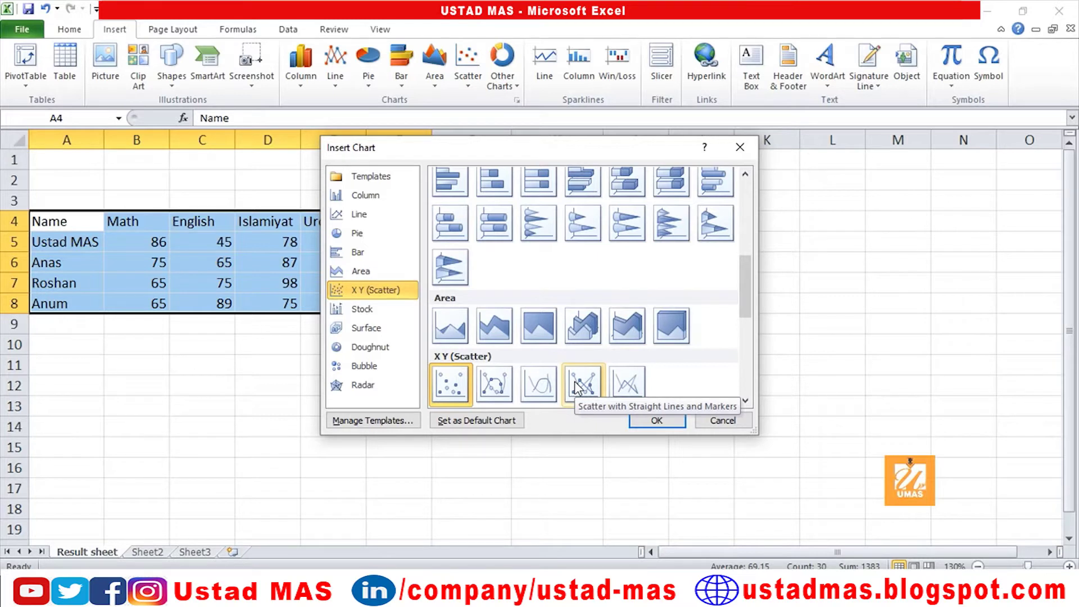
{"action": "left_click", "coordinate": [375, 202]}
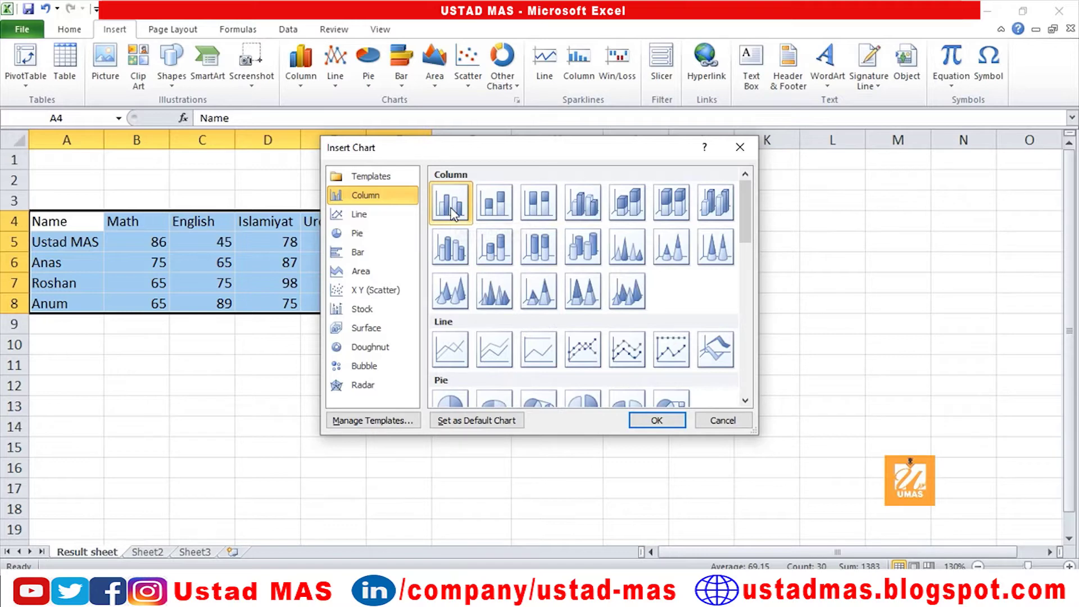
{"action": "left_click", "coordinate": [655, 421]}
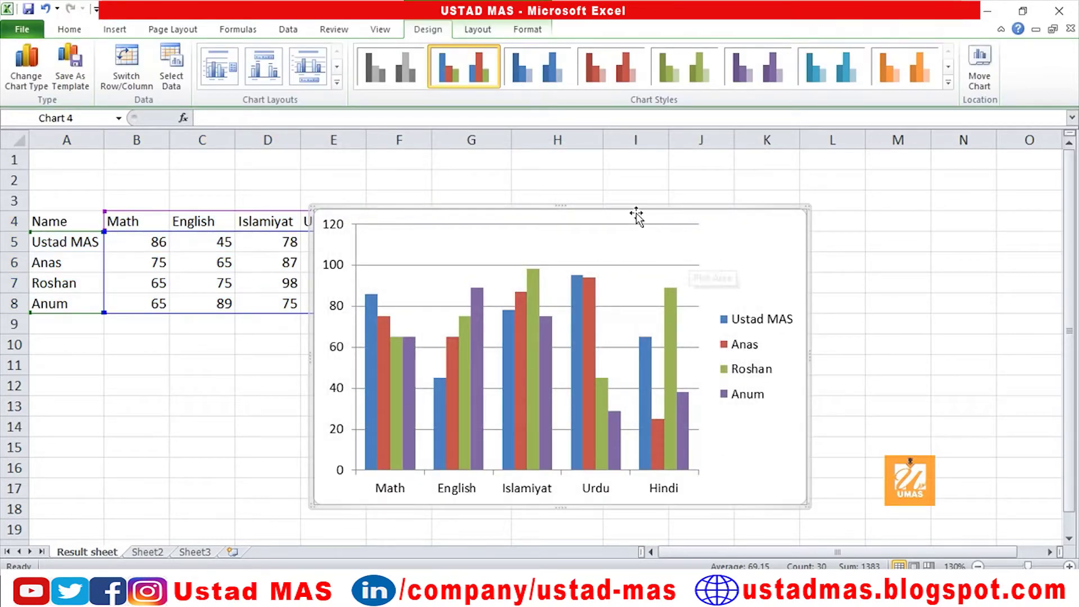
- Move the marks chart sideways off the Urdu column and inspect its Math and English bars
{"action": "left_click_drag", "start_coordinate": [639, 209], "coordinate": [745, 210]}
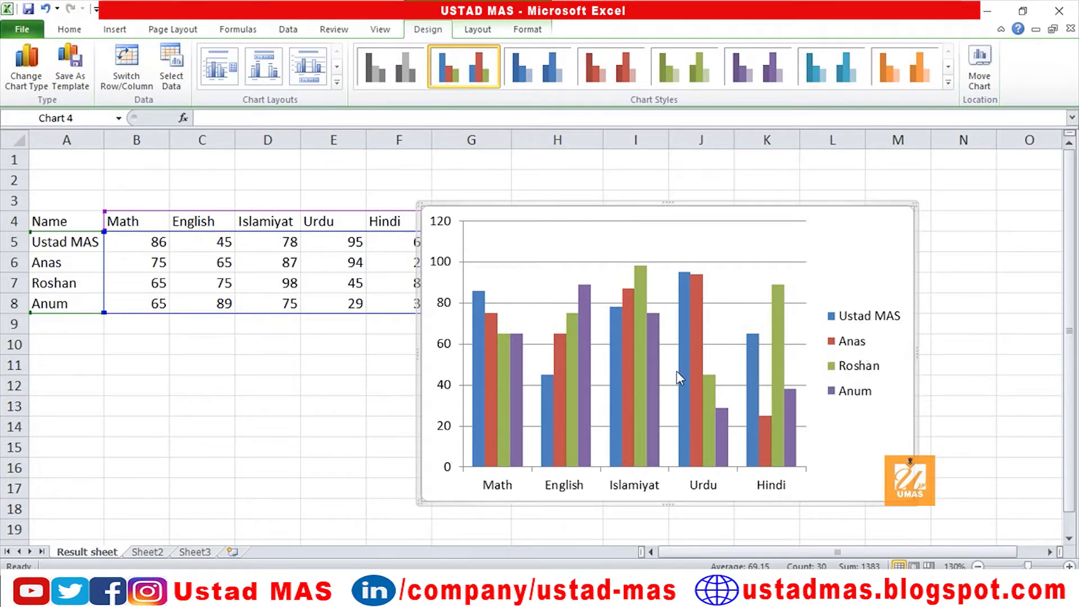
{"action": "mouse_move", "coordinate": [491, 382]}
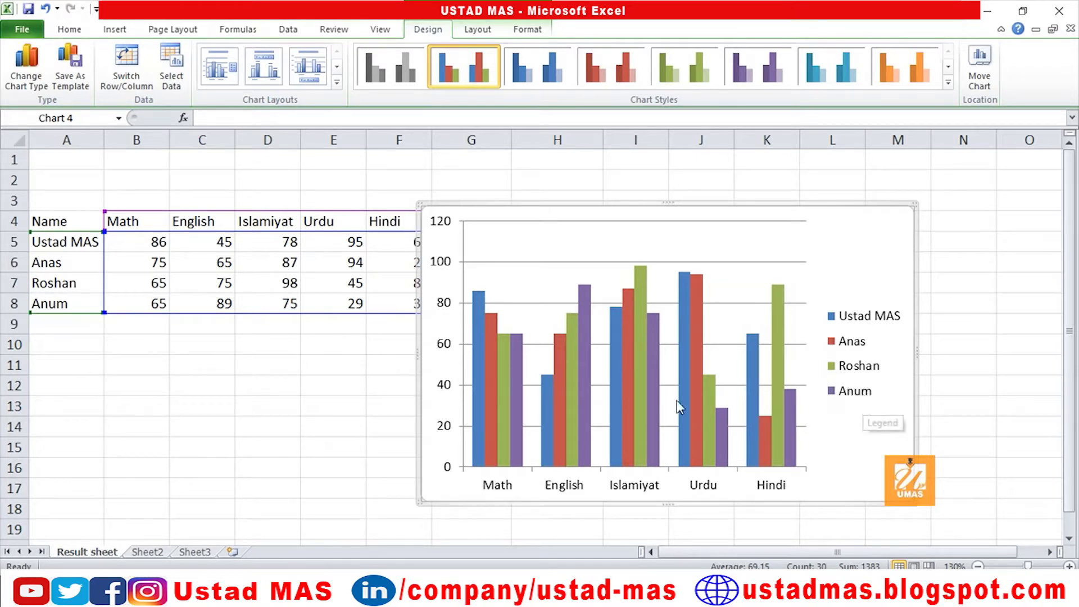
{"action": "mouse_move", "coordinate": [509, 421]}
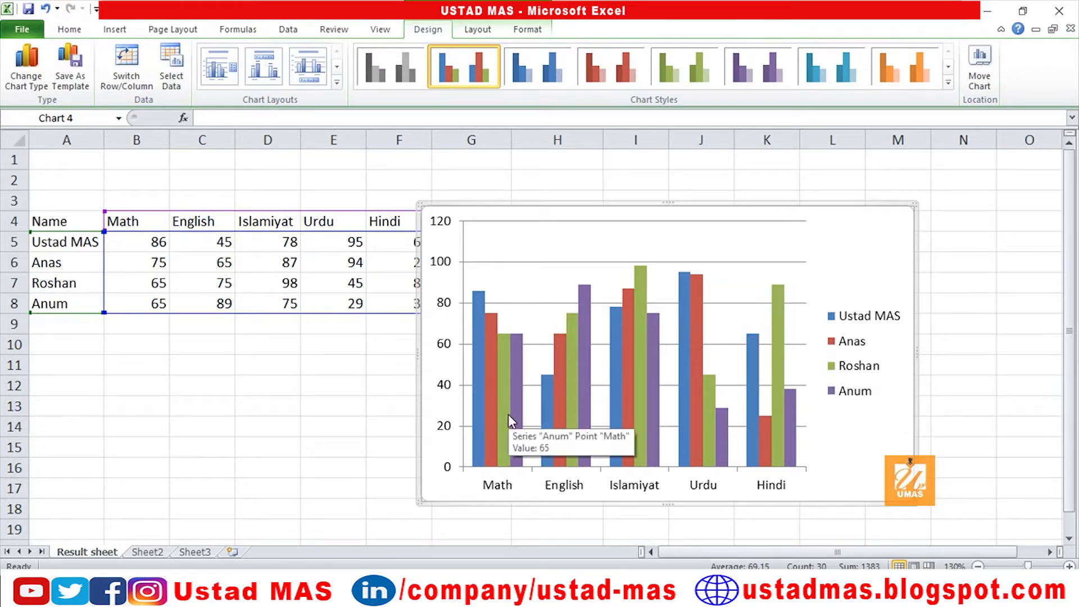
{"action": "mouse_move", "coordinate": [555, 395]}
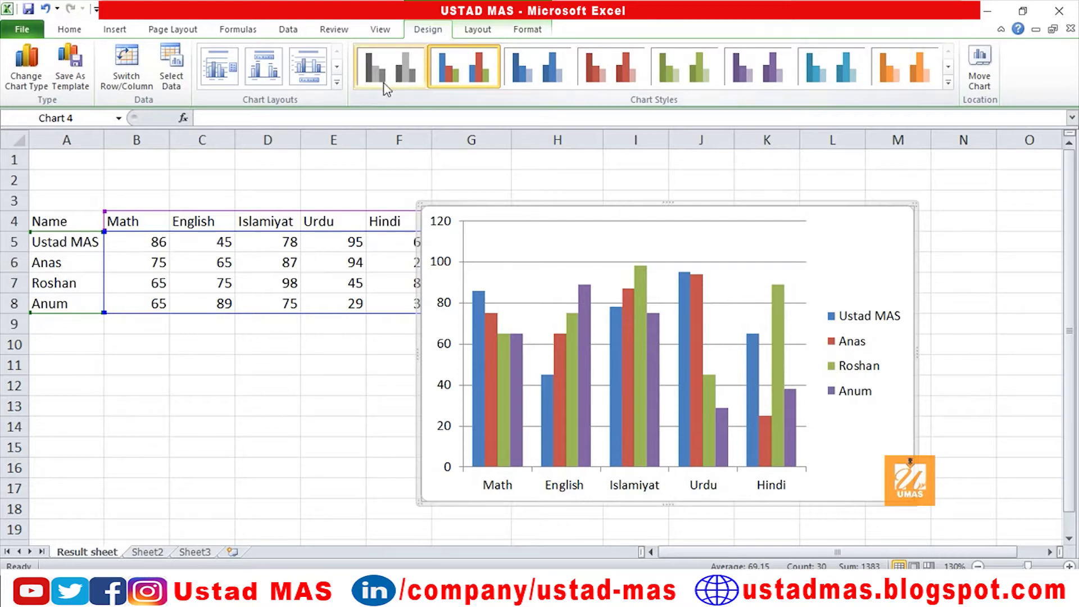
- Try chart Layout 6 and the orange chart style on the marks chart, undoing each
{"action": "left_click", "coordinate": [336, 85]}
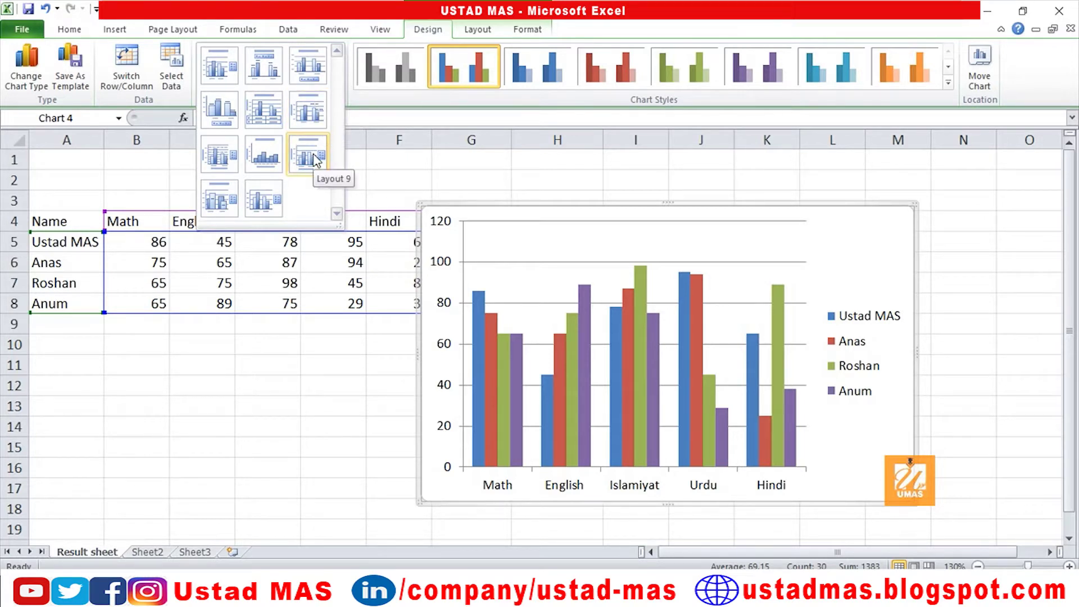
{"action": "left_click", "coordinate": [318, 121]}
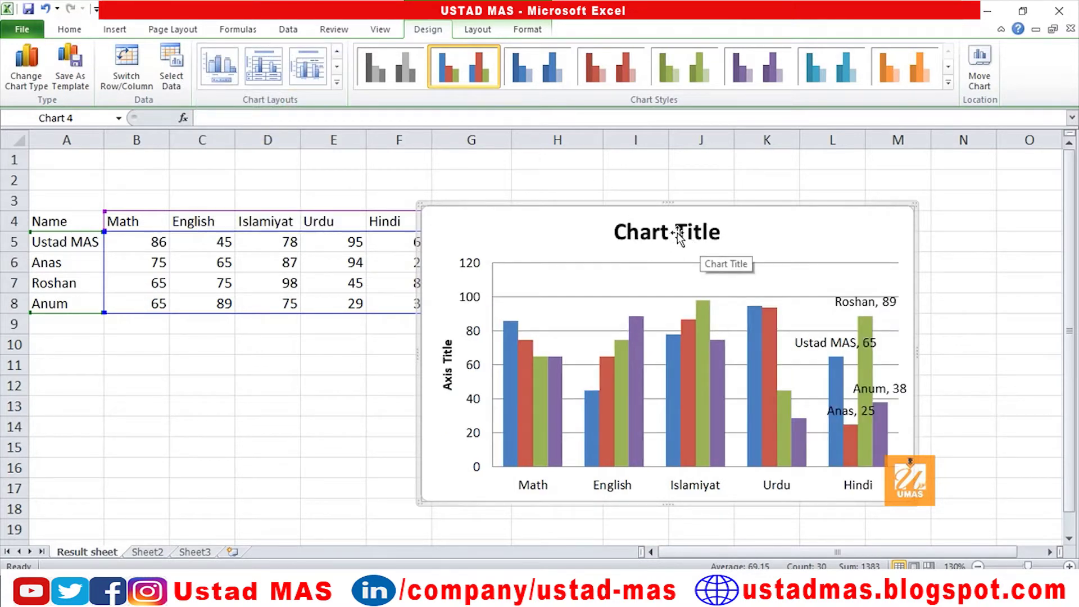
{"action": "key", "text": "ctrl+z"}
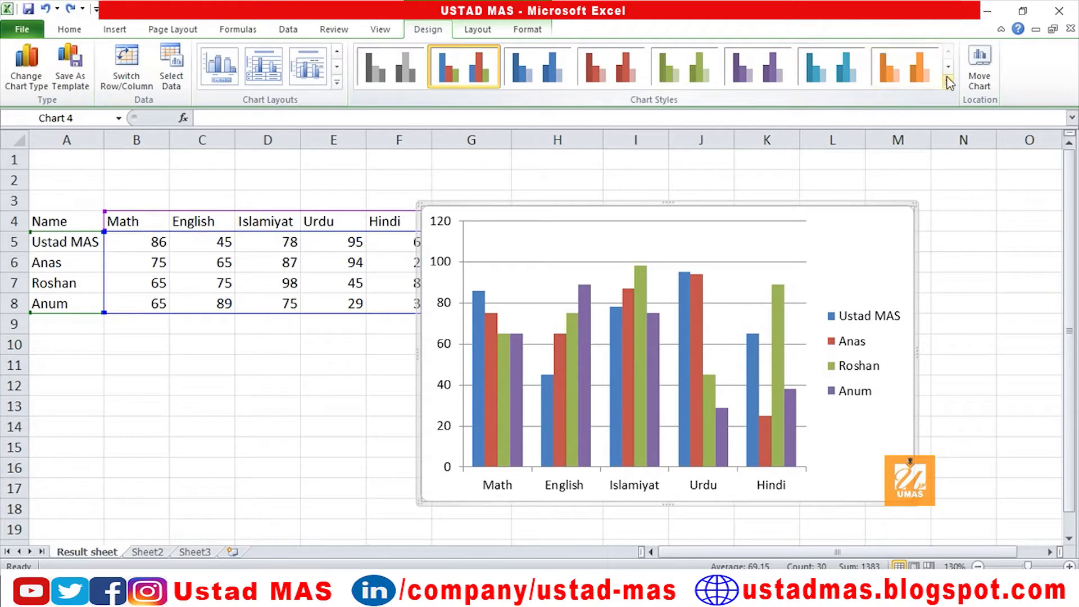
{"action": "left_click", "coordinate": [928, 78]}
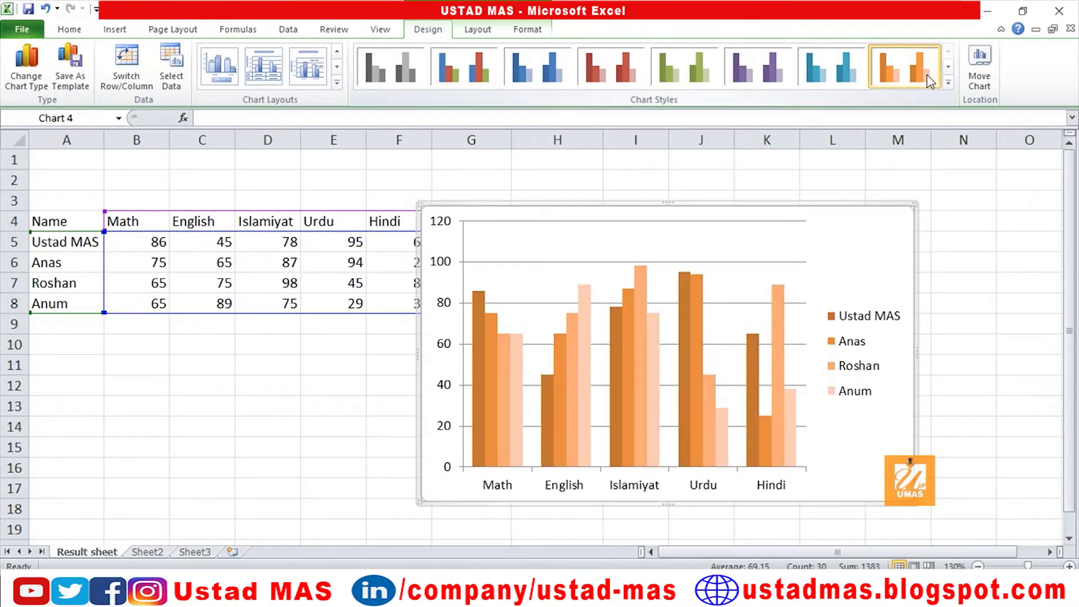
{"action": "key", "text": "ctrl+z"}
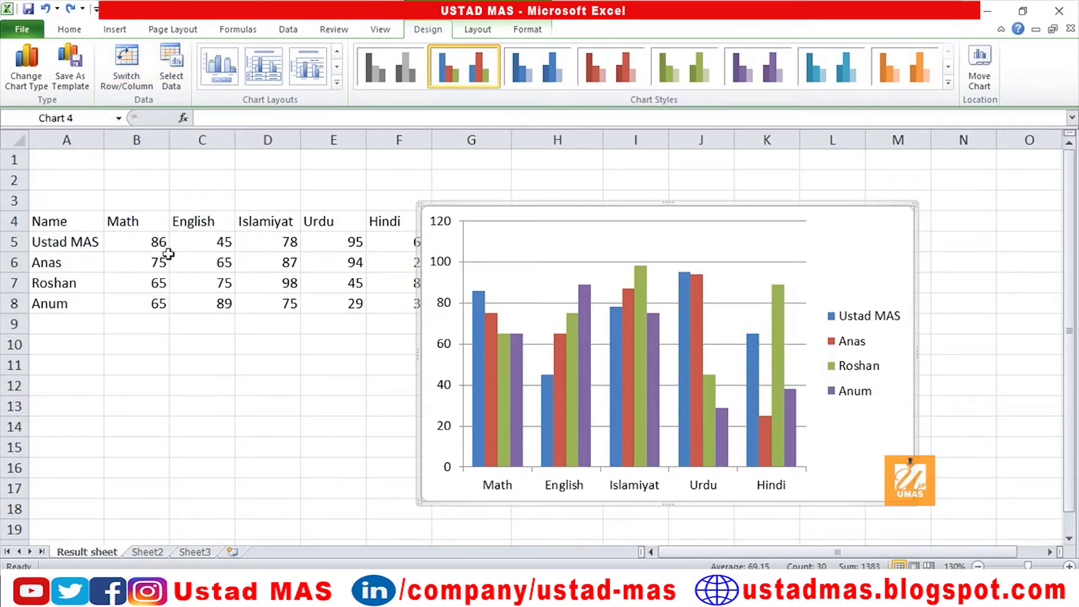
- Remove the first student's series (row 5) from the marks chart's data source
{"action": "left_click", "coordinate": [166, 70]}
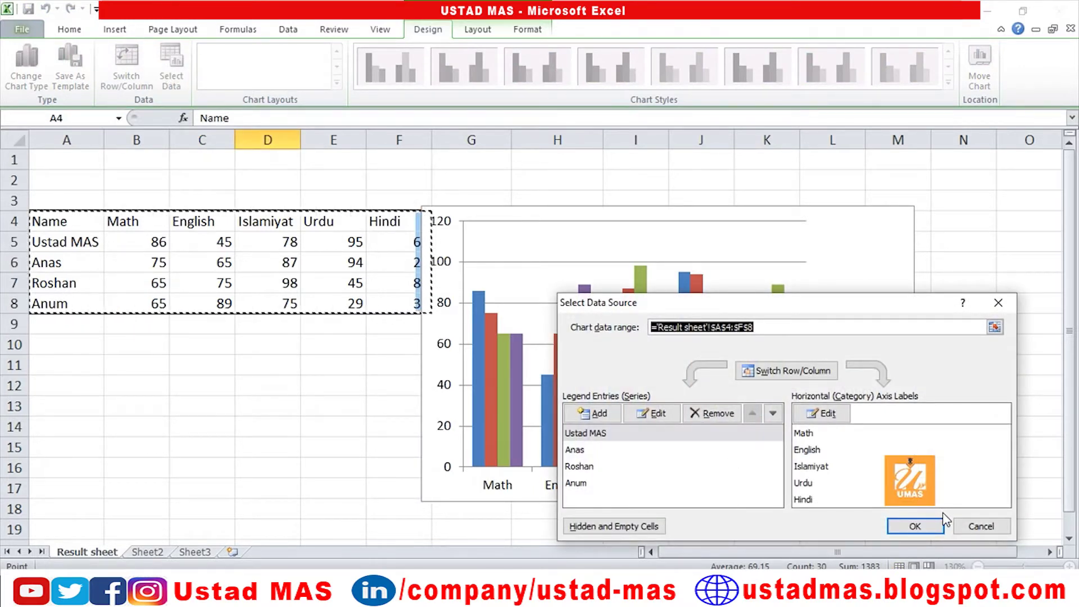
{"action": "left_click", "coordinate": [587, 434]}
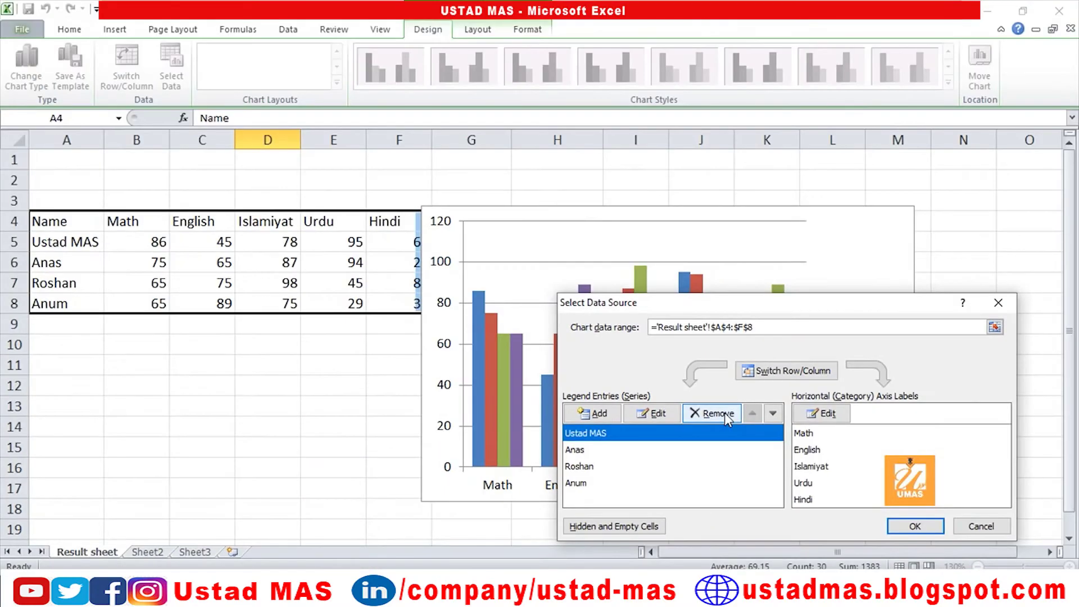
{"action": "left_click", "coordinate": [724, 412]}
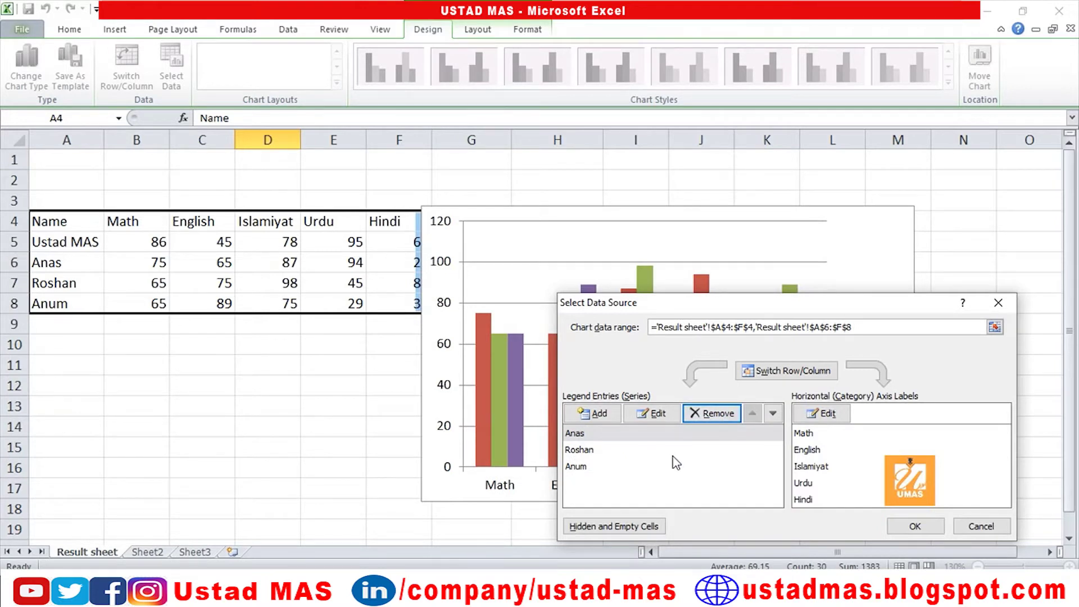
{"action": "left_click", "coordinate": [912, 525]}
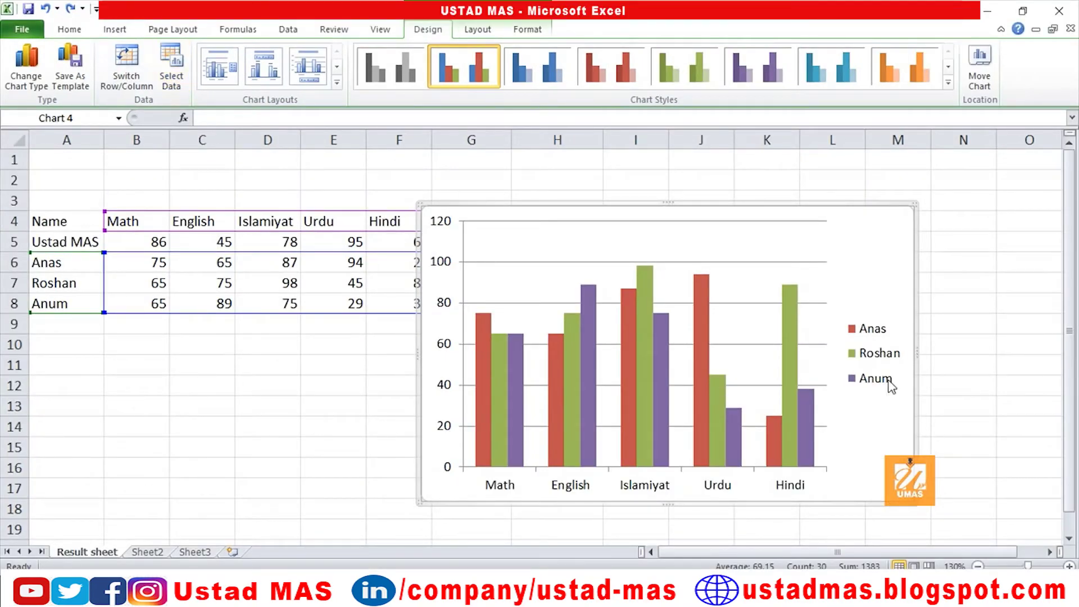
- Review the chart's data source settings from its legend and close them without changes
{"action": "right_click", "coordinate": [870, 358]}
{"action": "left_click", "coordinate": [871, 358]}
{"action": "right_click", "coordinate": [873, 358]}
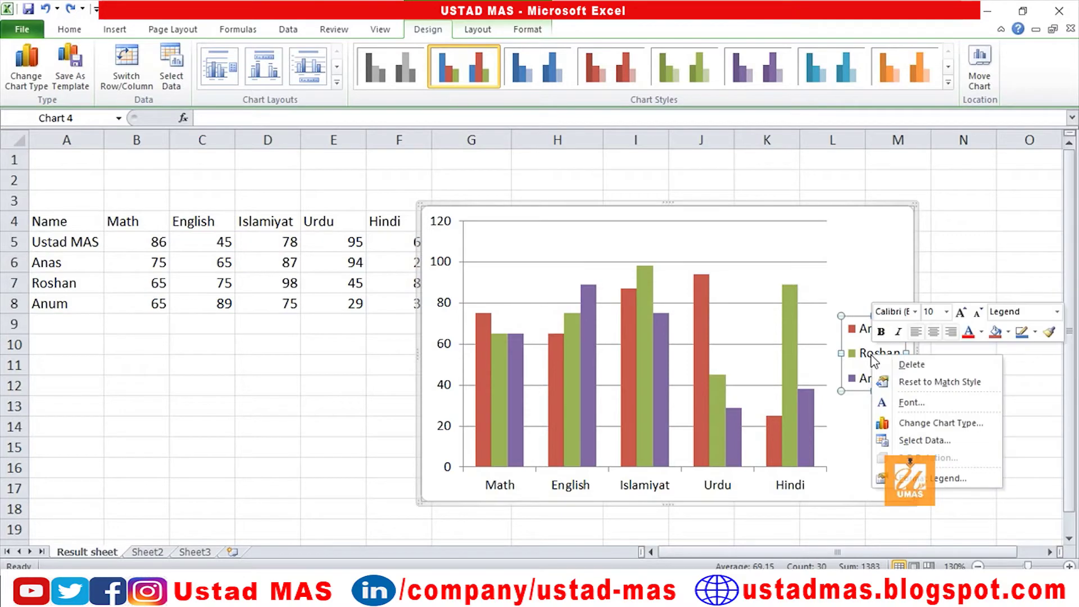
{"action": "left_click", "coordinate": [928, 441]}
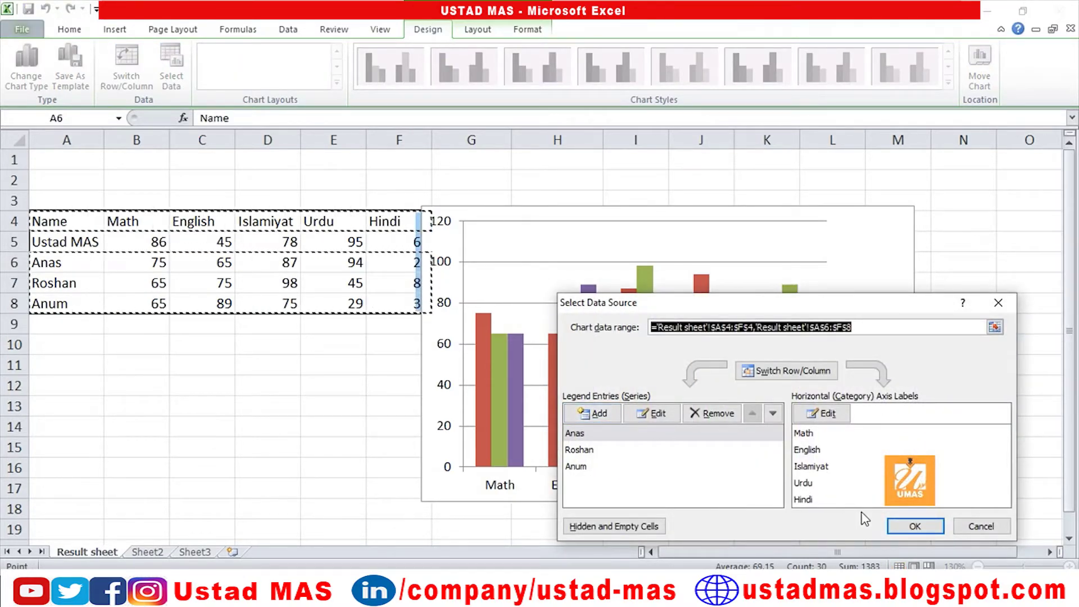
{"action": "left_click", "coordinate": [930, 530]}
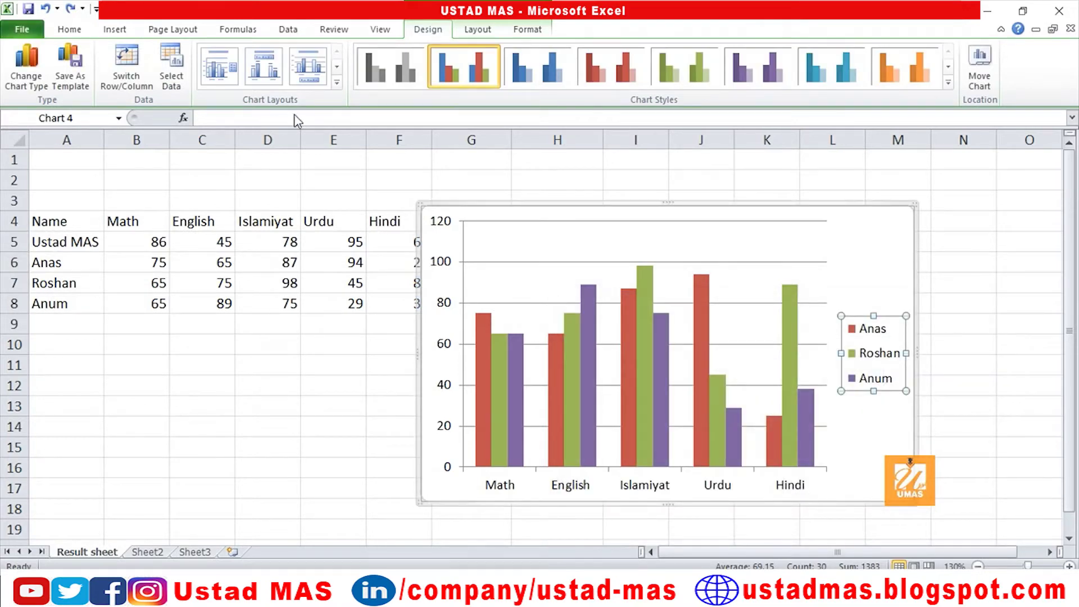
- Add a Centered Overlay title to the marks chart
{"action": "left_click", "coordinate": [472, 40]}
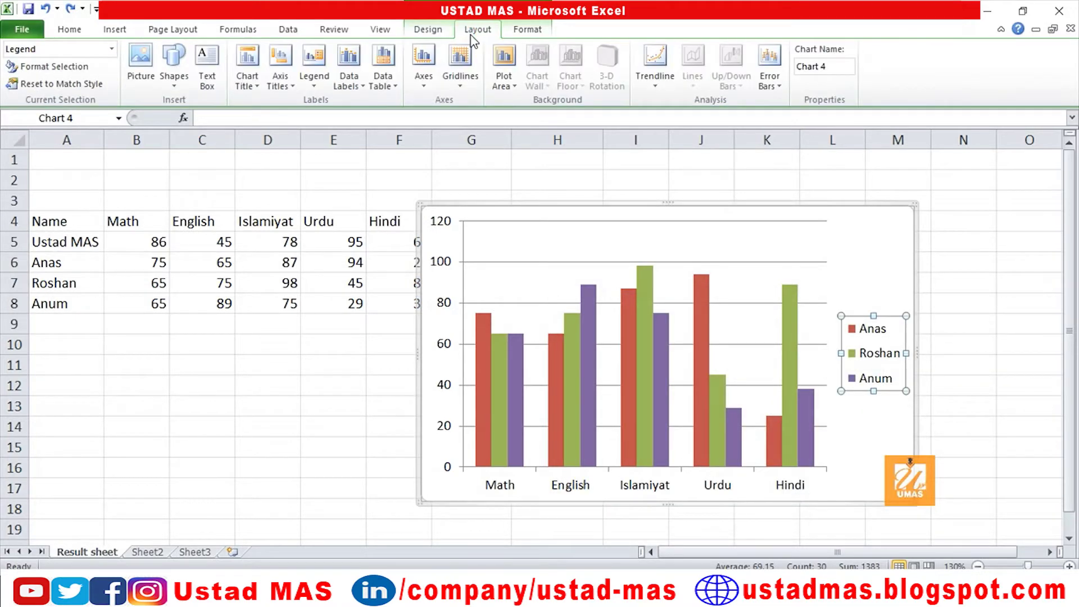
{"action": "mouse_move", "coordinate": [566, 324]}
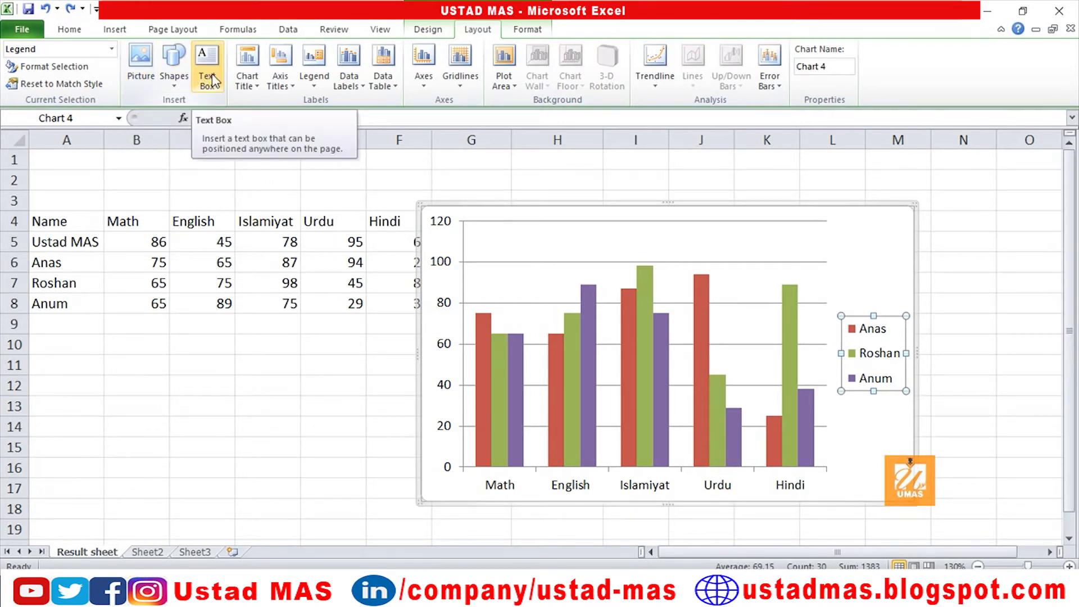
{"action": "left_click", "coordinate": [260, 92]}
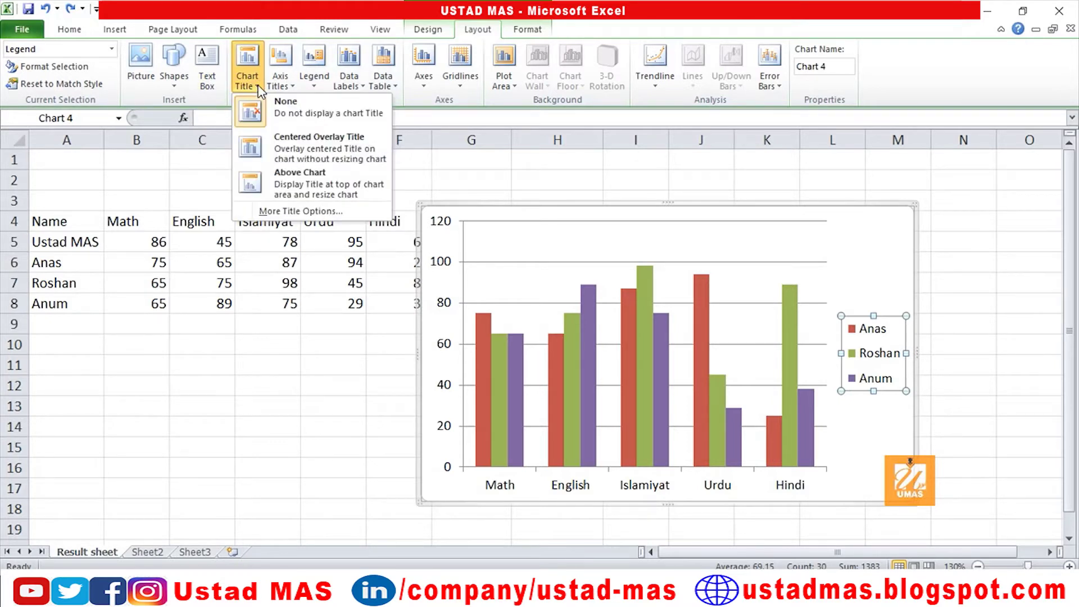
{"action": "left_click", "coordinate": [311, 154]}
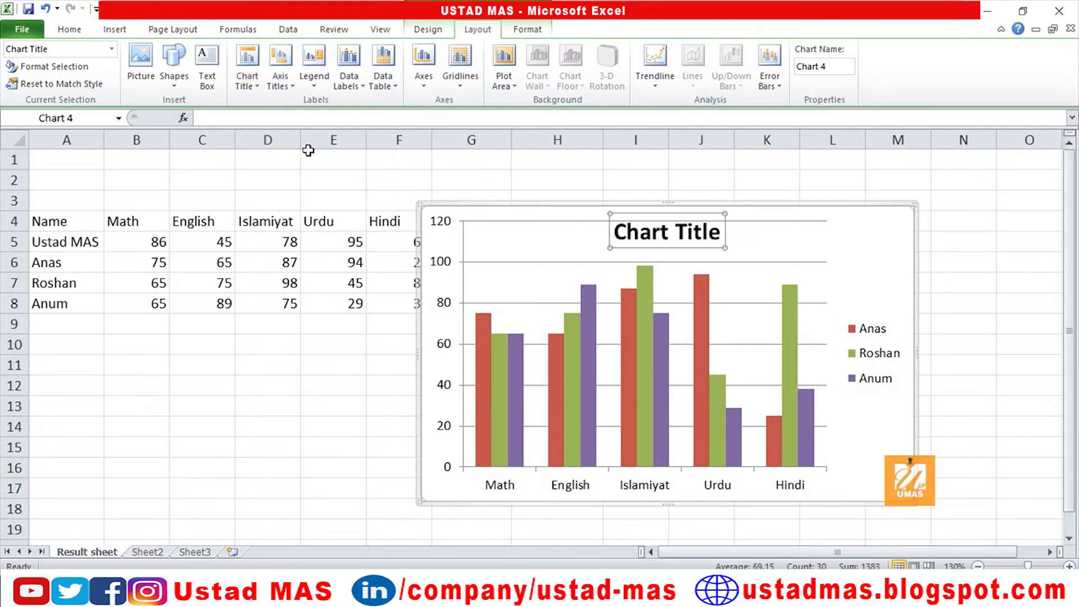
- Try moving the overlay chart title down over the columns, and undo both the move and the added title
{"action": "left_click_drag", "start_coordinate": [674, 248], "coordinate": [658, 321]}
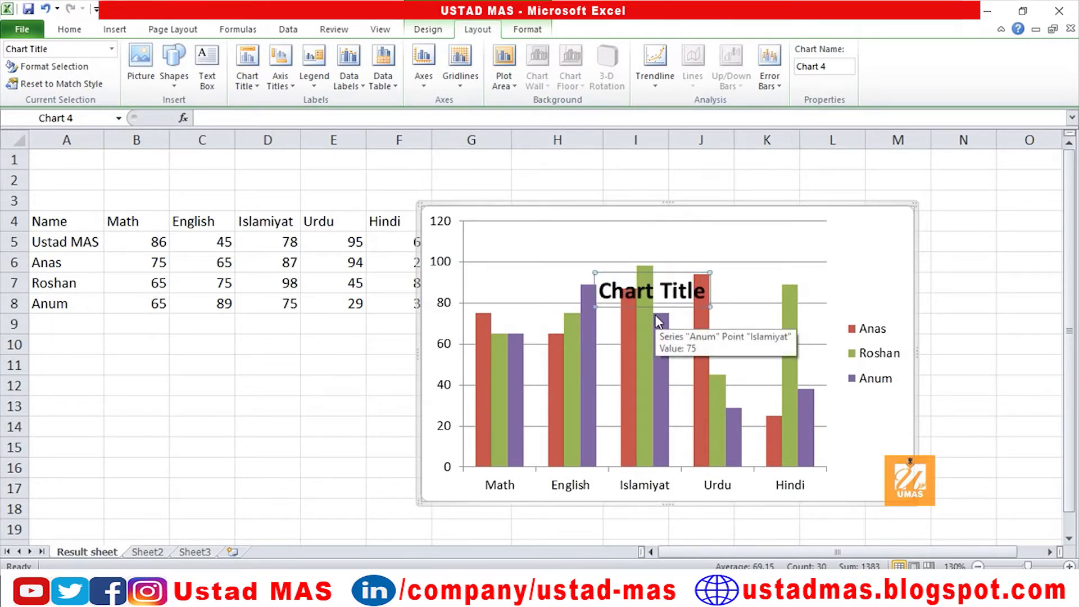
{"action": "key", "text": "ctrl+z"}
{"action": "key", "text": "ctrl+z"}
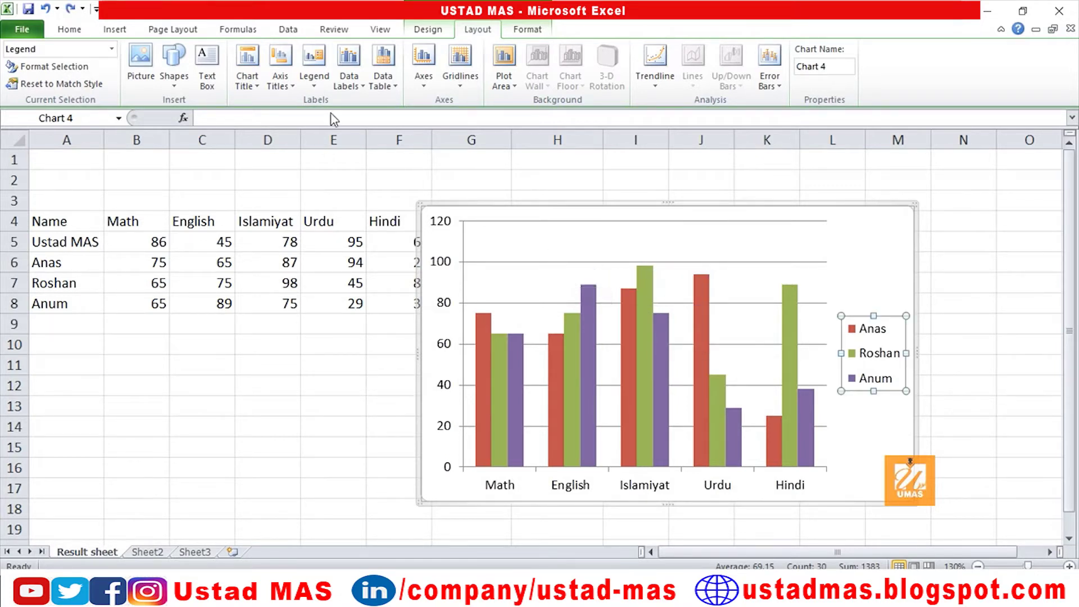
- Try a chart title placed above the plot area of the marks chart, and delete it
{"action": "left_click", "coordinate": [254, 84]}
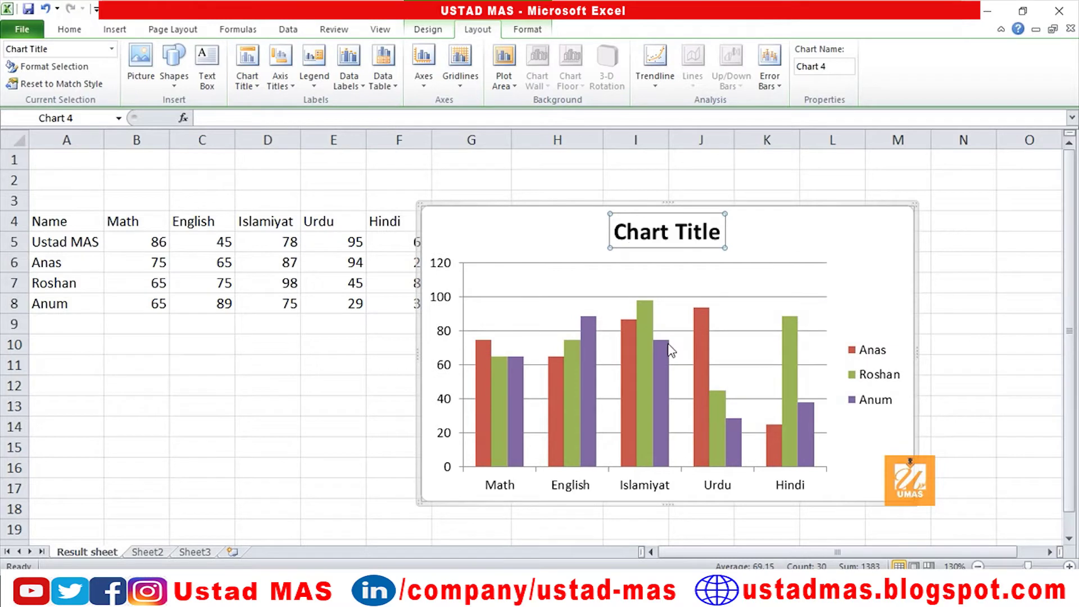
{"action": "mouse_move", "coordinate": [670, 349]}
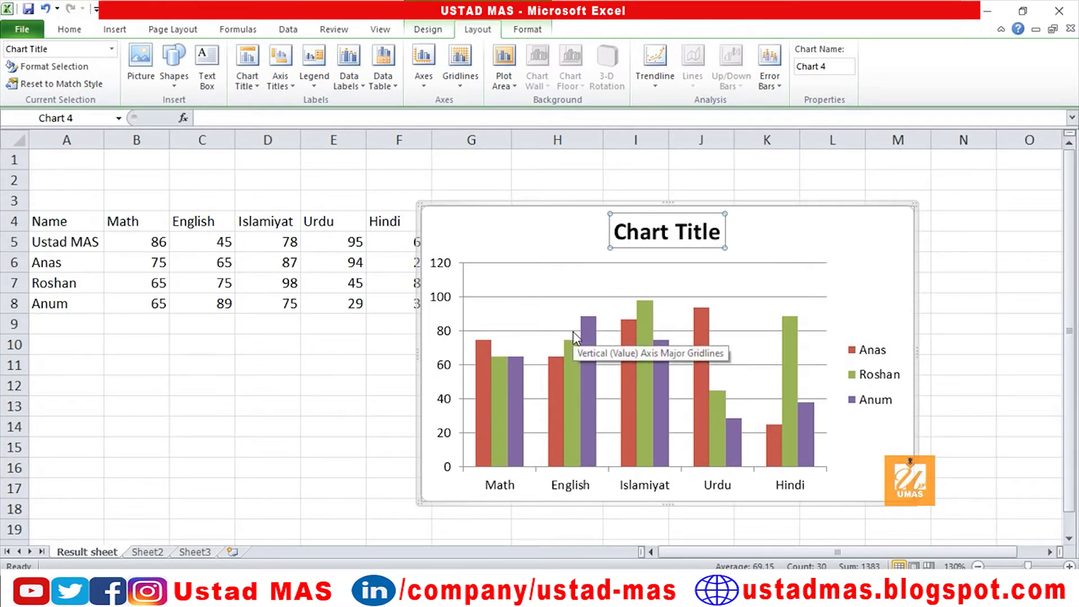
{"action": "key", "text": "Delete"}
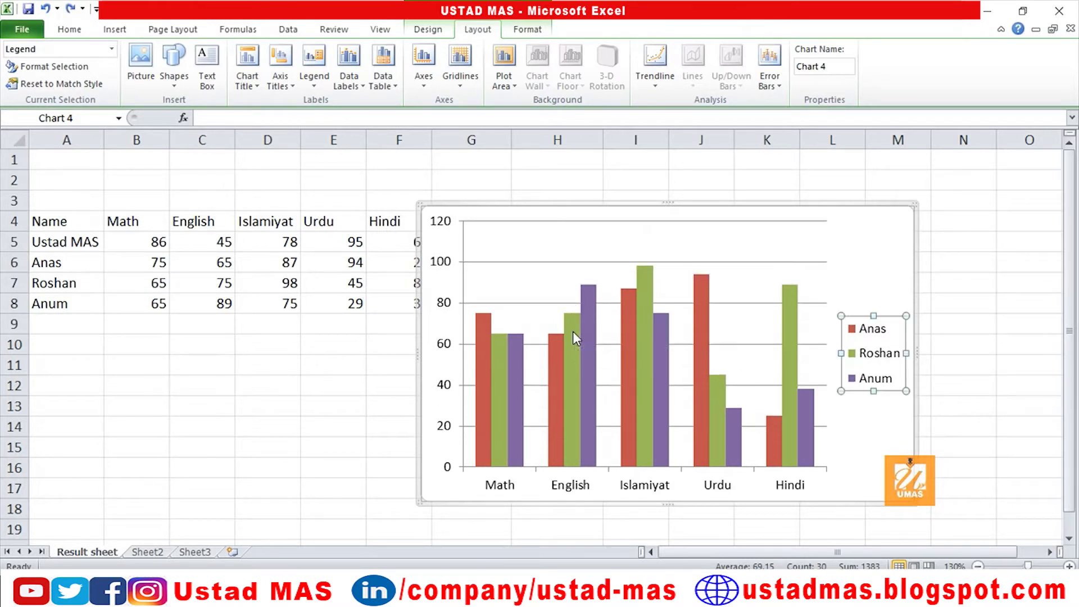
- Try a primary horizontal axis title with the Title Below Axis option on the marks chart, and delete it
{"action": "left_click", "coordinate": [292, 85]}
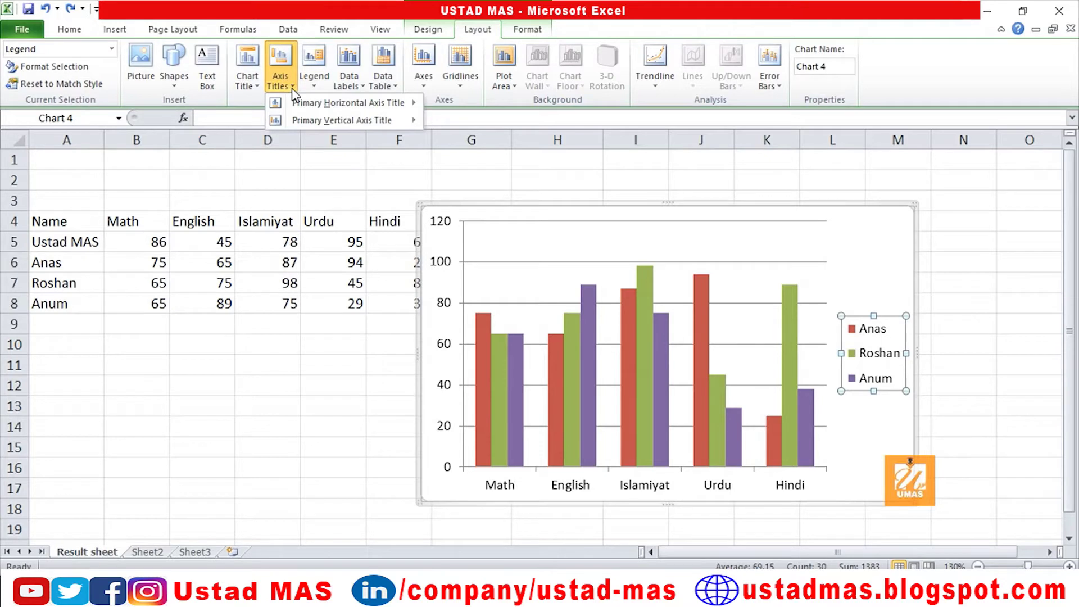
{"action": "mouse_move", "coordinate": [313, 108]}
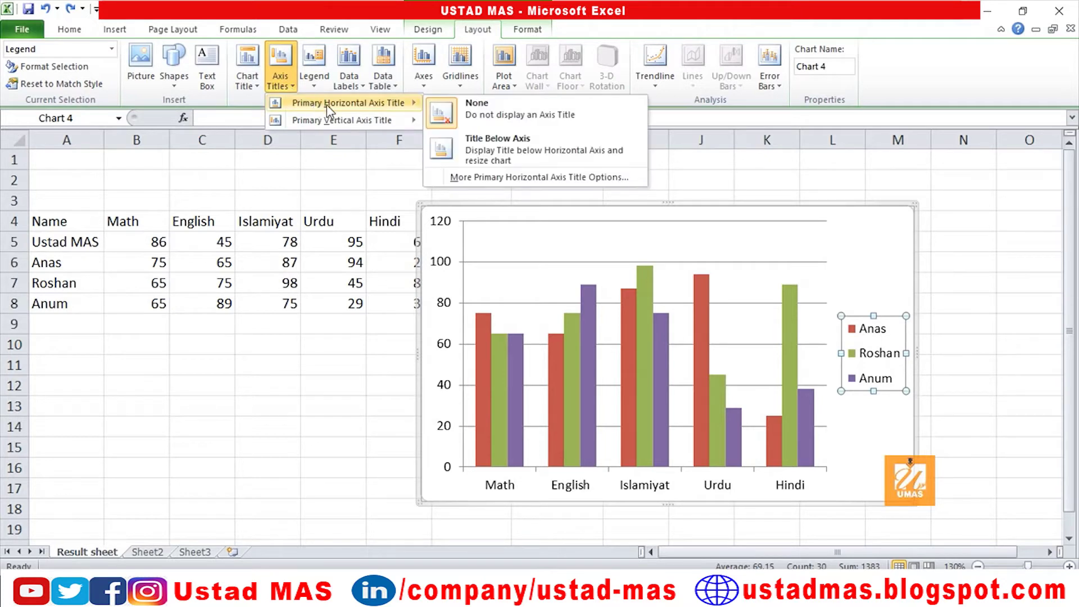
{"action": "left_click", "coordinate": [492, 149]}
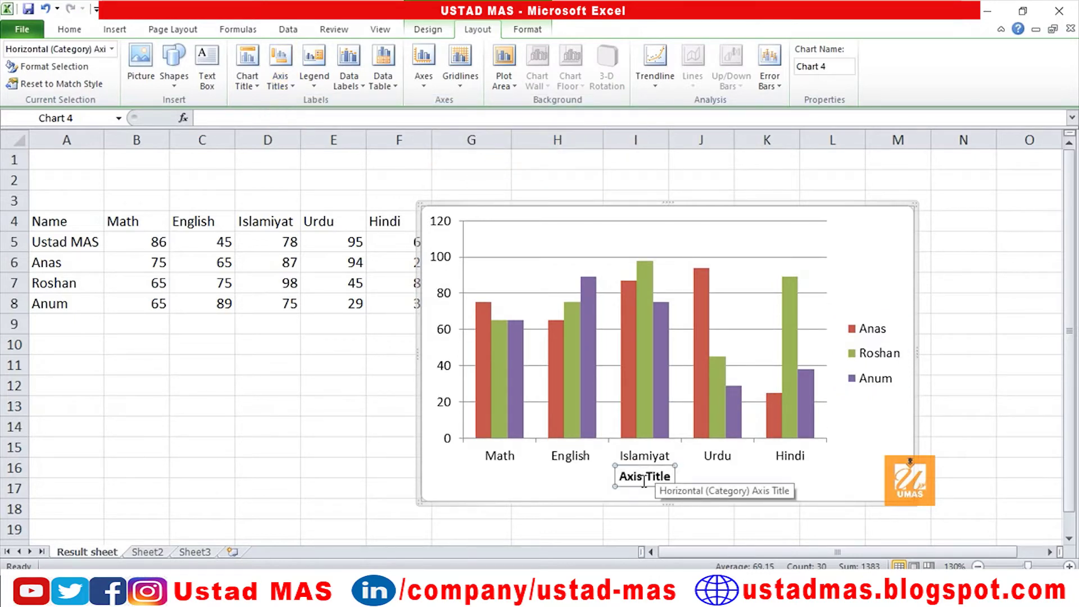
{"action": "key", "text": "Delete"}
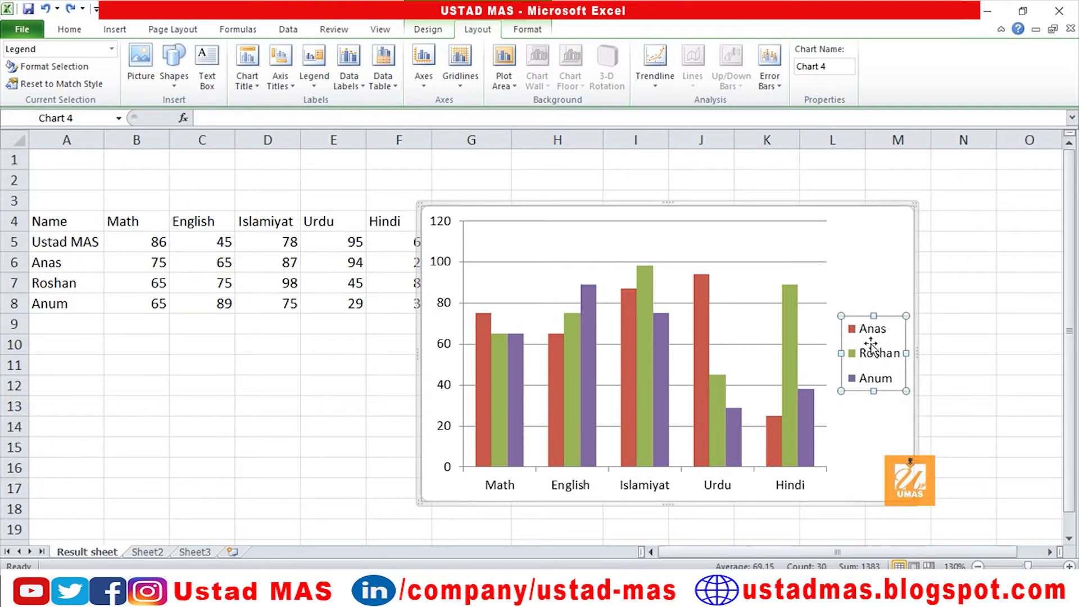
- Try the marks chart's legend at the top and at the left, and return it to Show Legend at Right
{"action": "left_click", "coordinate": [315, 79]}
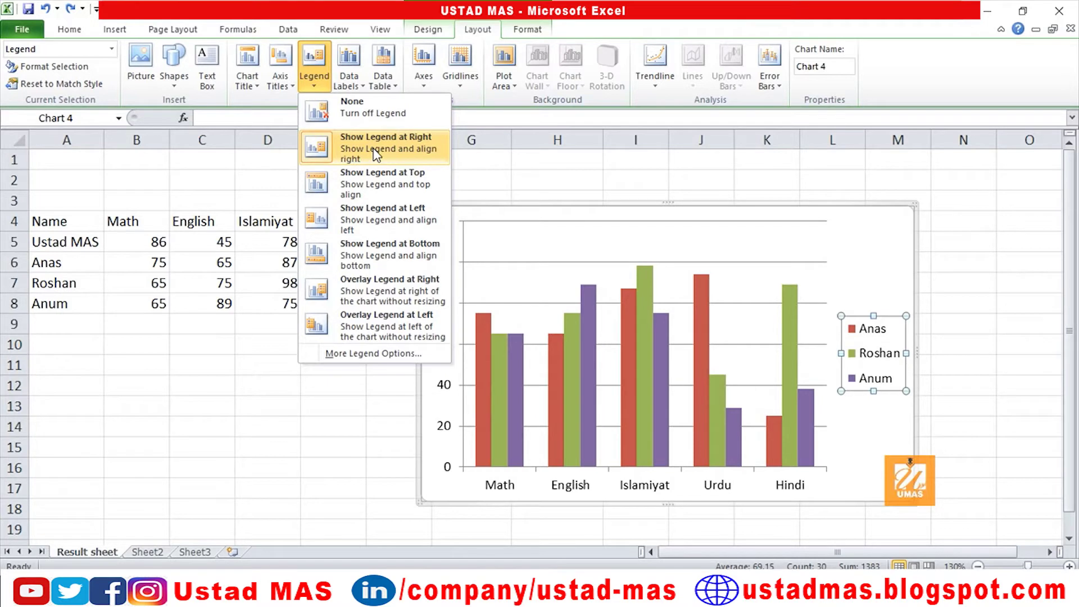
{"action": "left_click", "coordinate": [368, 191]}
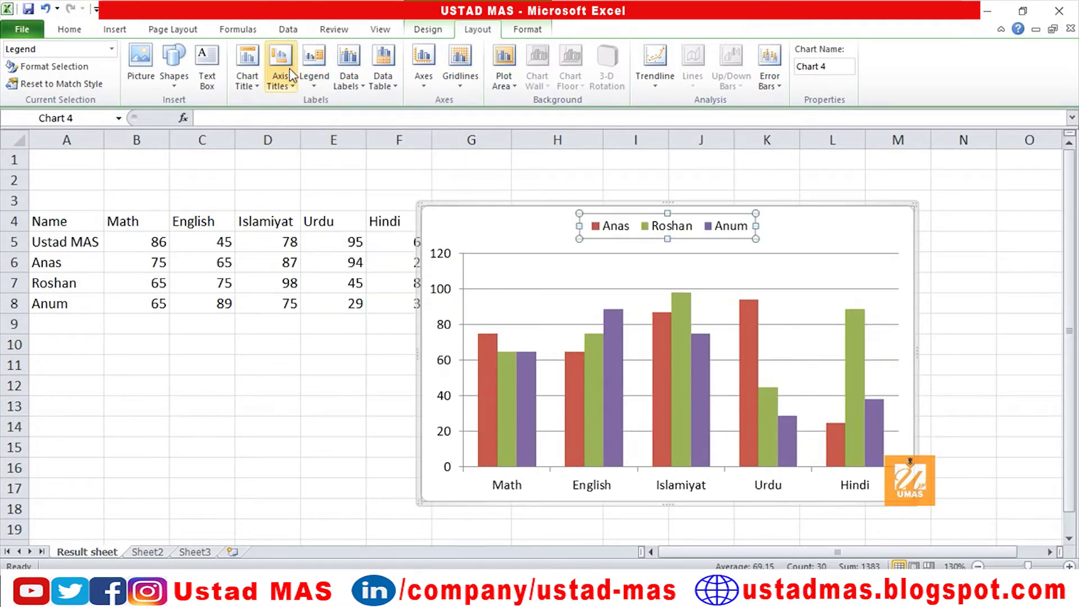
{"action": "left_click", "coordinate": [313, 66]}
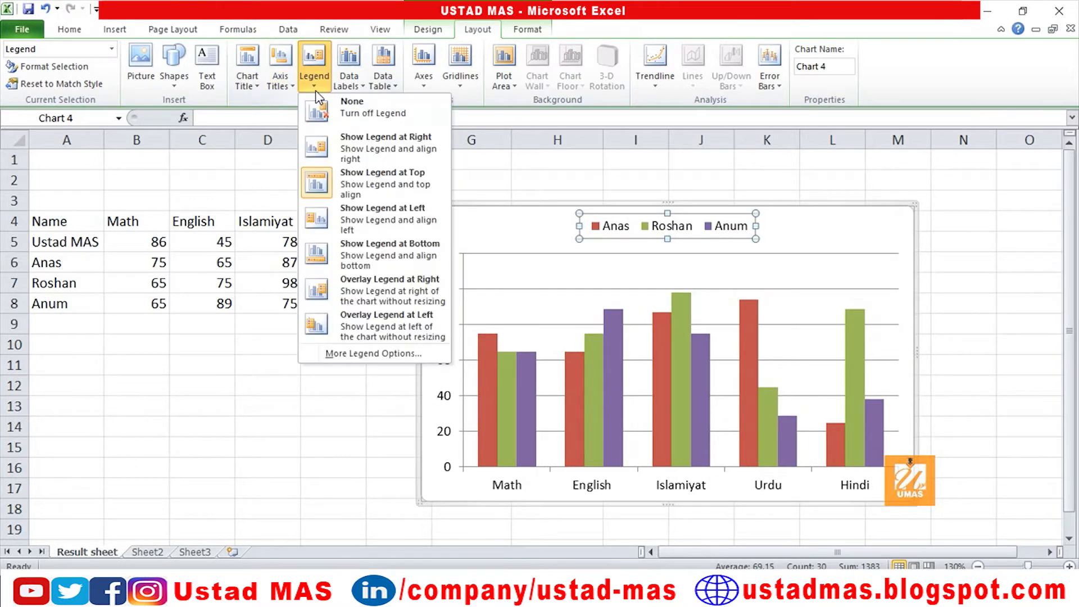
{"action": "left_click", "coordinate": [339, 228]}
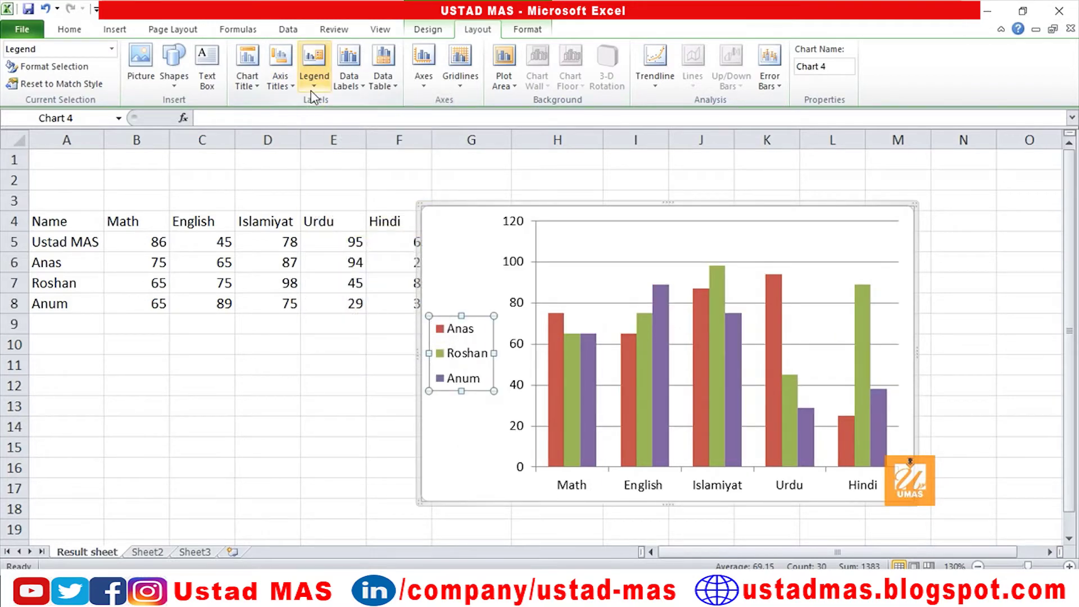
{"action": "left_click", "coordinate": [314, 66]}
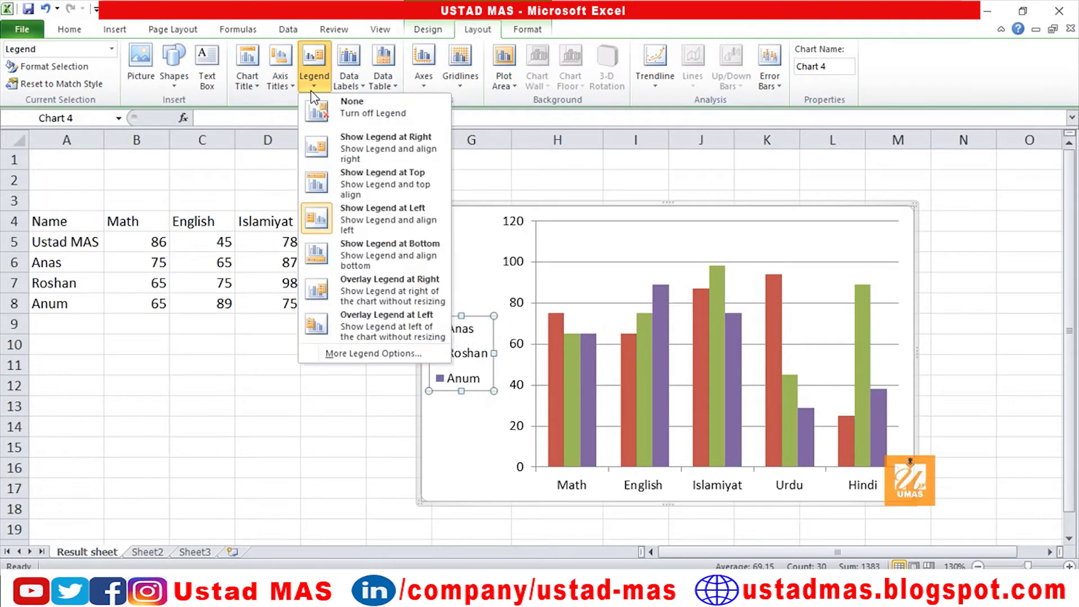
{"action": "left_click", "coordinate": [376, 163]}
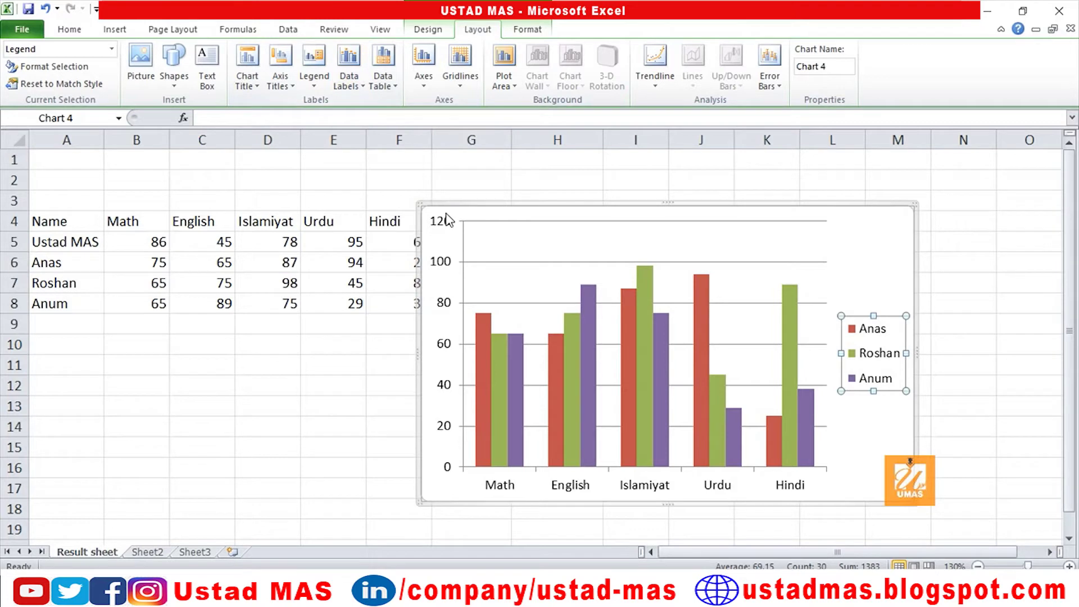
- Try Center data labels on the marks chart's columns, and switch them to Inside End
{"action": "mouse_move", "coordinate": [484, 349]}
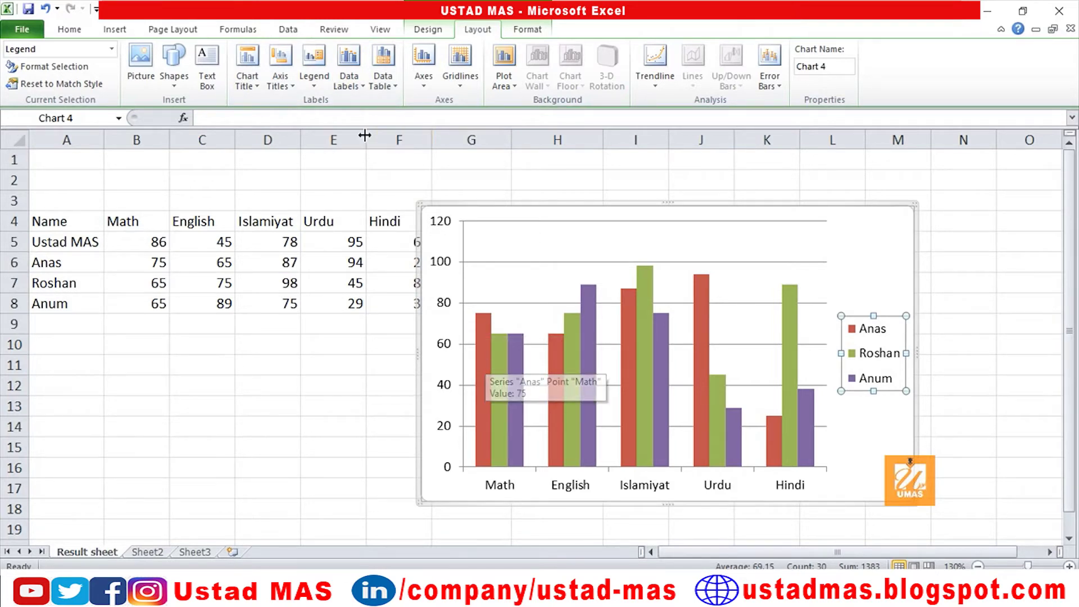
{"action": "left_click", "coordinate": [361, 88]}
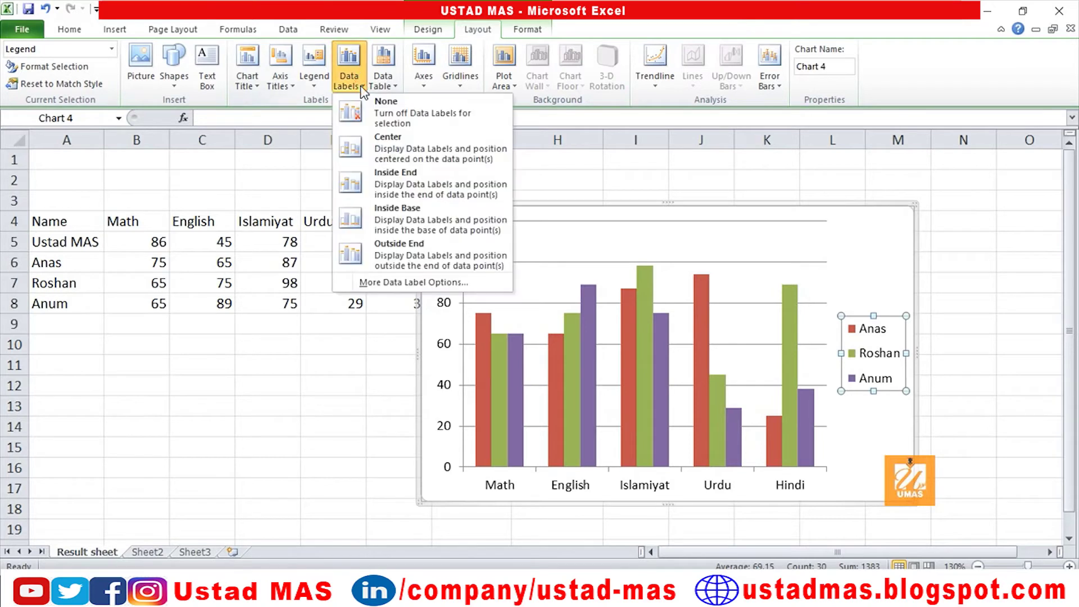
{"action": "left_click", "coordinate": [368, 162]}
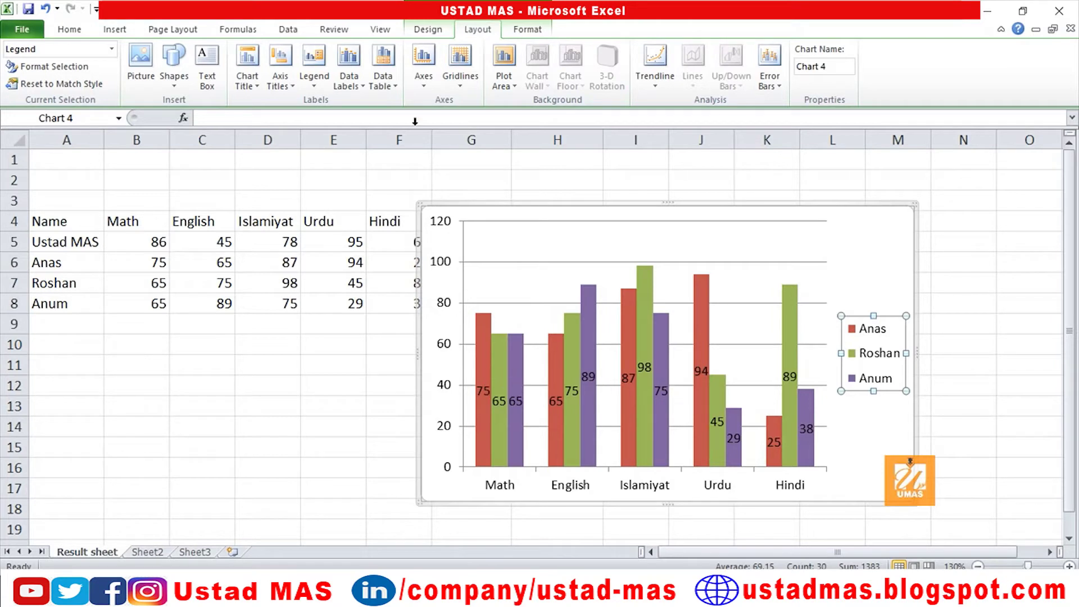
{"action": "left_click", "coordinate": [363, 87]}
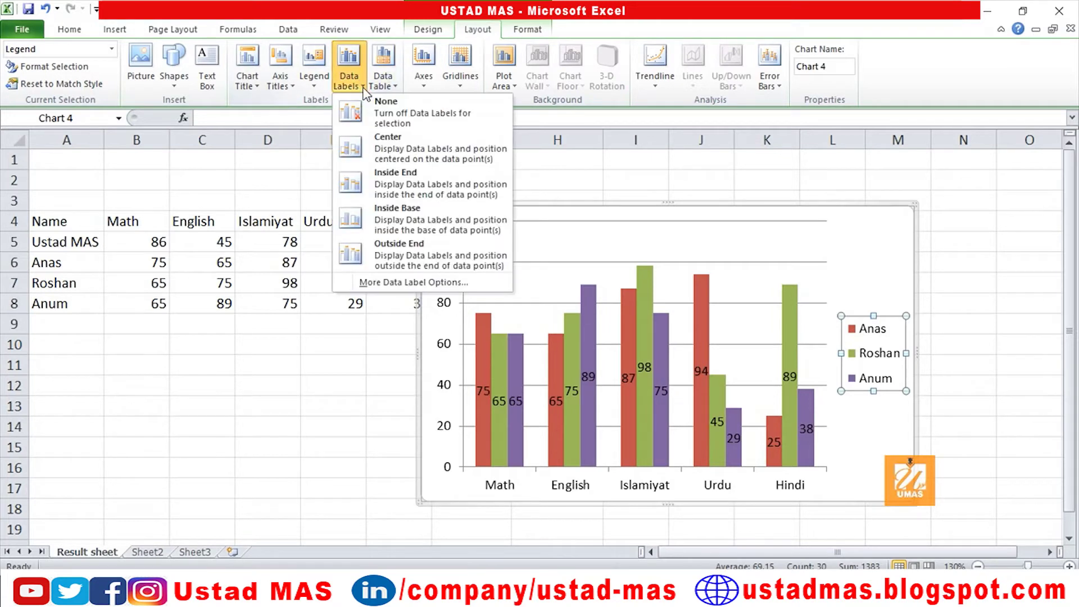
{"action": "left_click", "coordinate": [400, 194]}
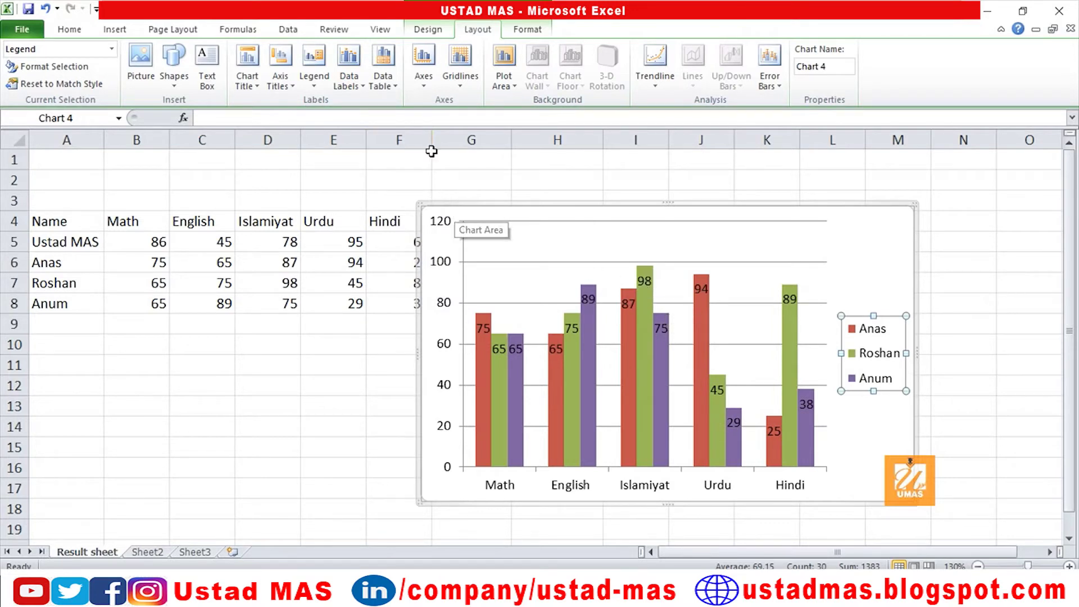
- Show a data table without legend keys below the marks chart
{"action": "left_click_drag", "start_coordinate": [45, 222], "coordinate": [333, 302]}
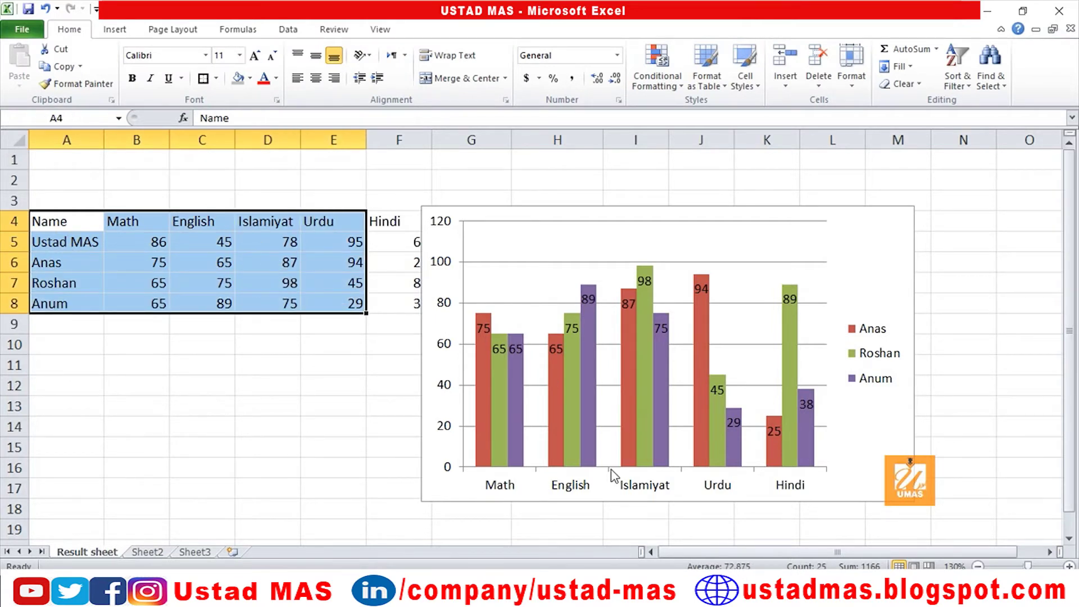
{"action": "left_click", "coordinate": [548, 262]}
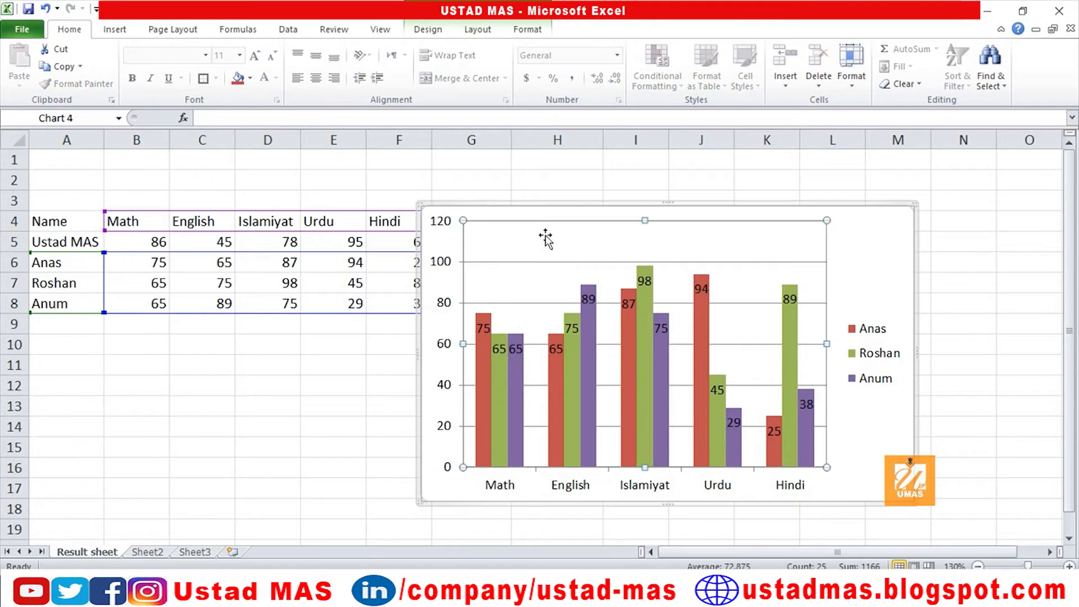
{"action": "left_click", "coordinate": [472, 32]}
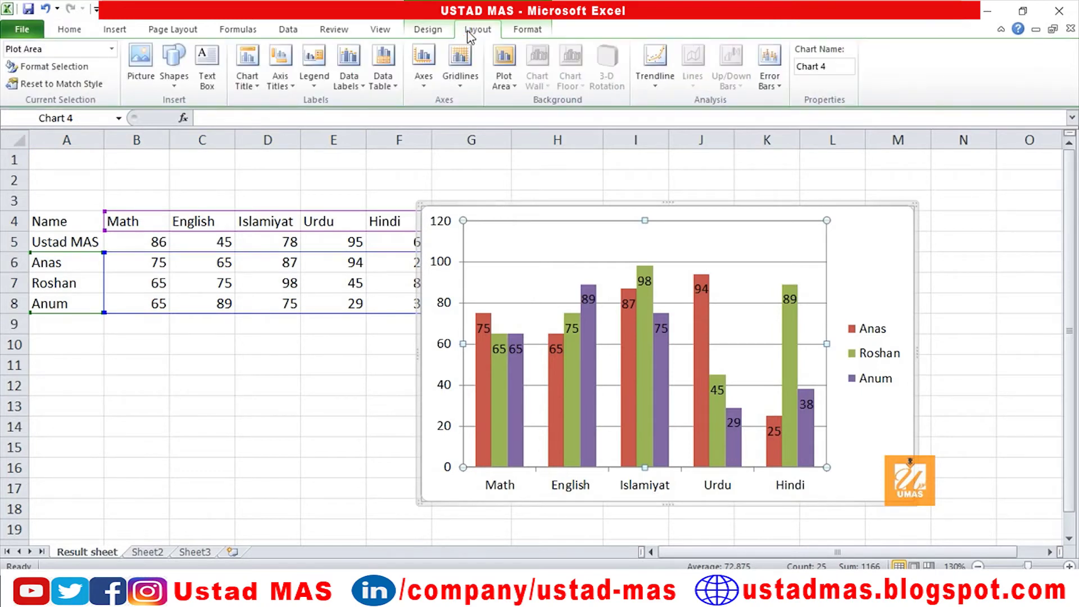
{"action": "left_click", "coordinate": [396, 90]}
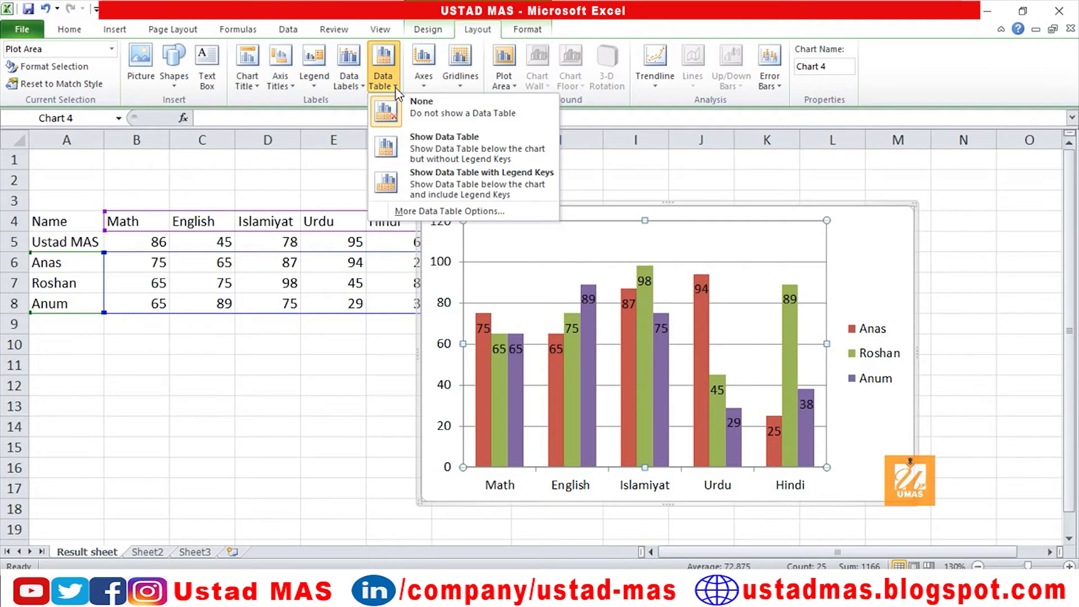
{"action": "left_click", "coordinate": [428, 152]}
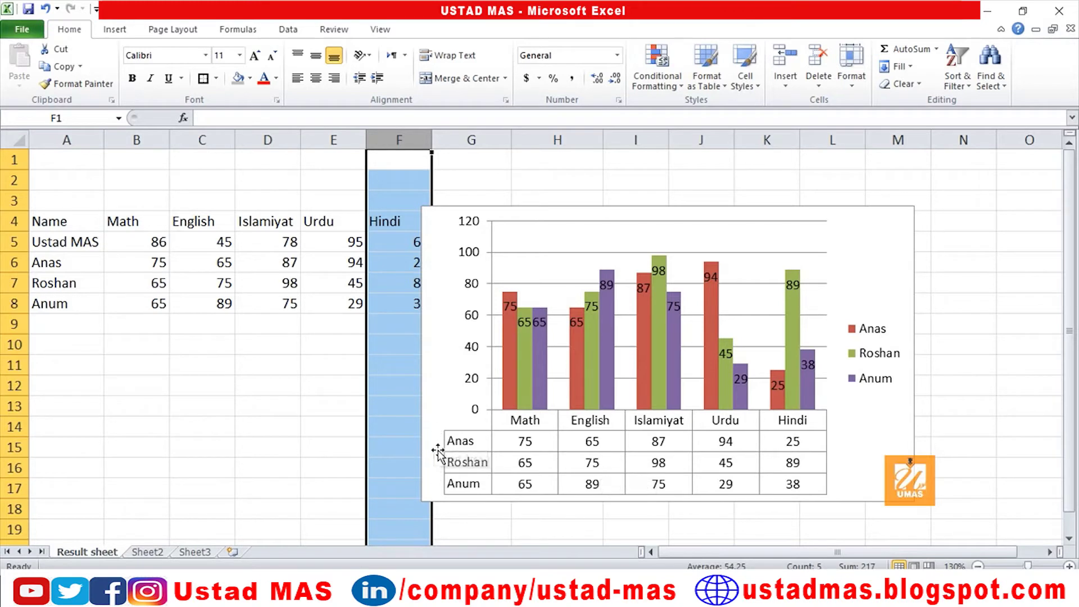
- Try the data table with legend keys on the marks chart, and remove the data table with None
{"action": "left_click", "coordinate": [582, 249]}
{"action": "left_click", "coordinate": [477, 35]}
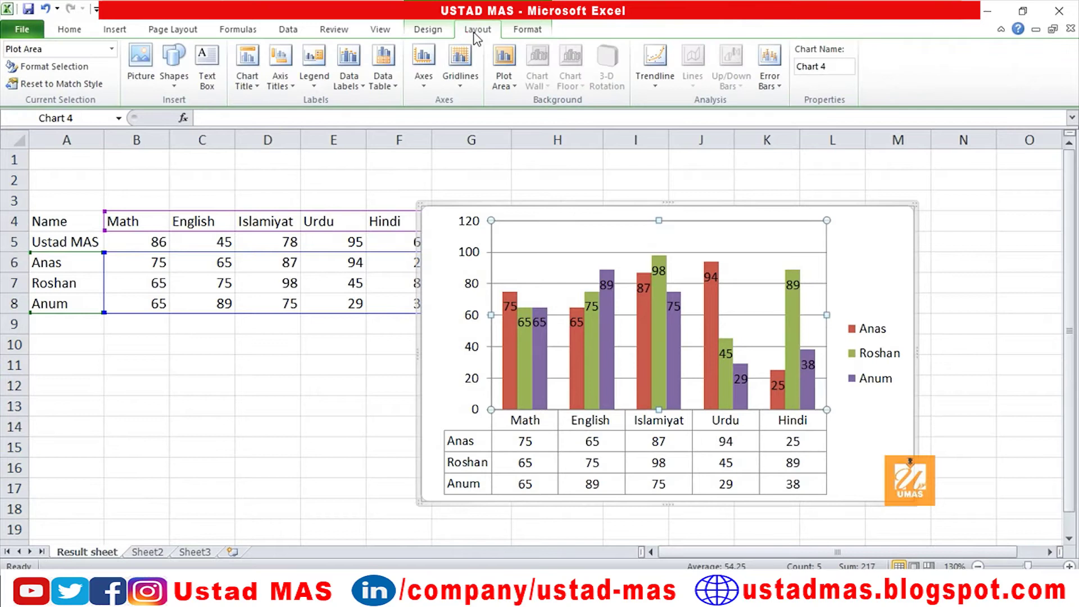
{"action": "left_click", "coordinate": [384, 67]}
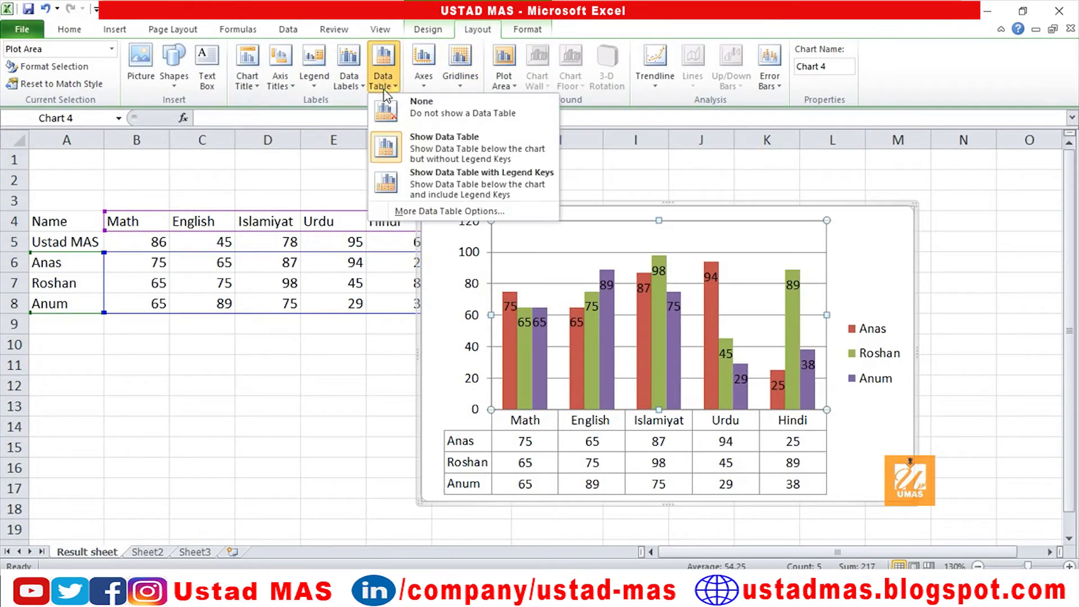
{"action": "left_click", "coordinate": [418, 193]}
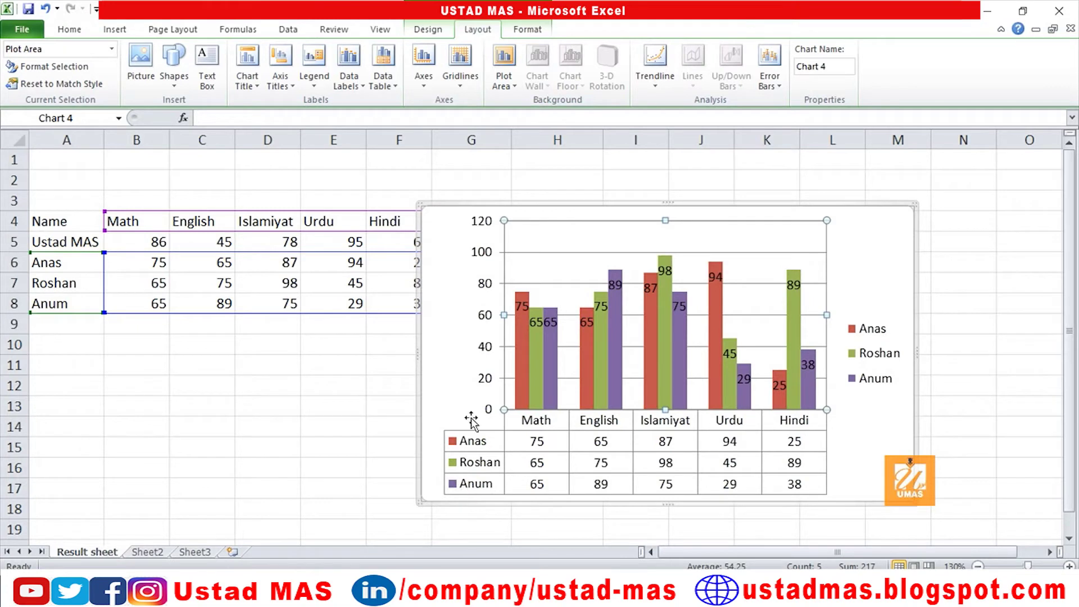
{"action": "left_click", "coordinate": [396, 83]}
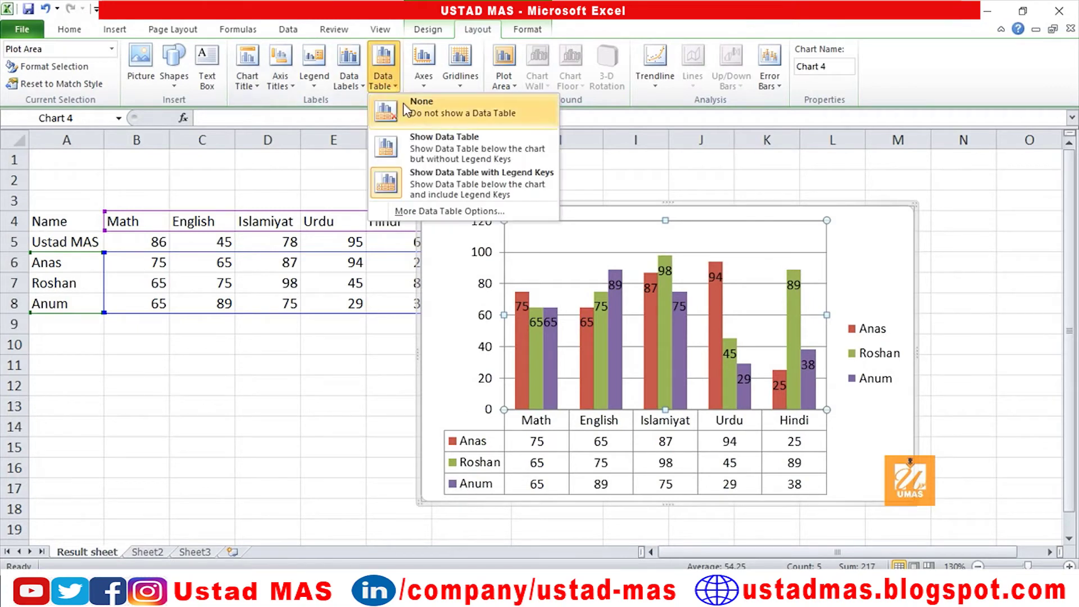
{"action": "left_click", "coordinate": [406, 109]}
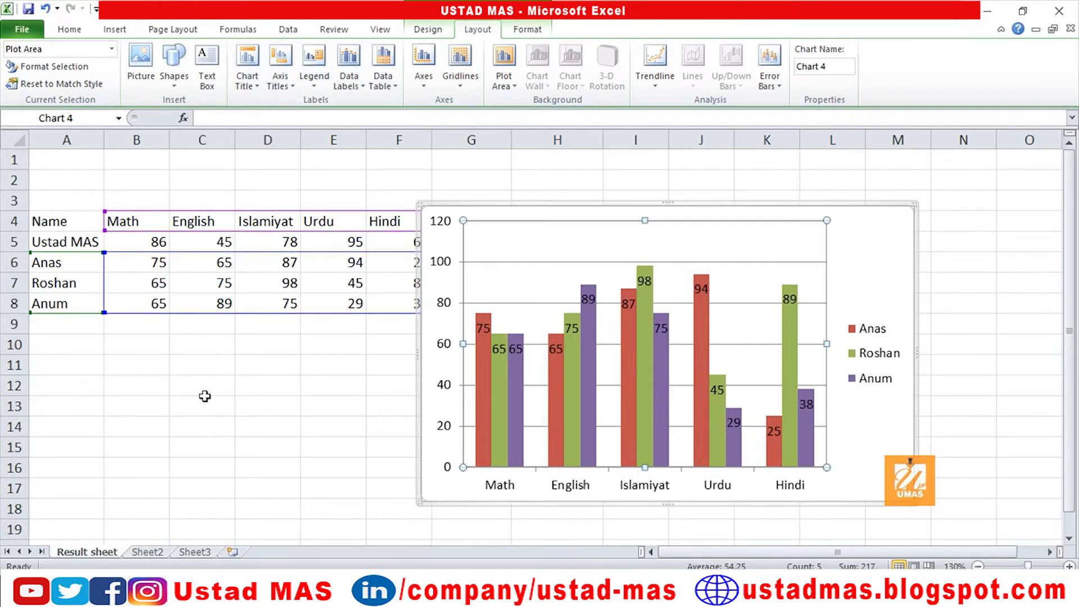
- Switch to Sheet3 and examine the employee sales table's columns from Employ Name to Bonus 100%, revisiting Target Achieve
{"action": "left_click", "coordinate": [194, 551]}
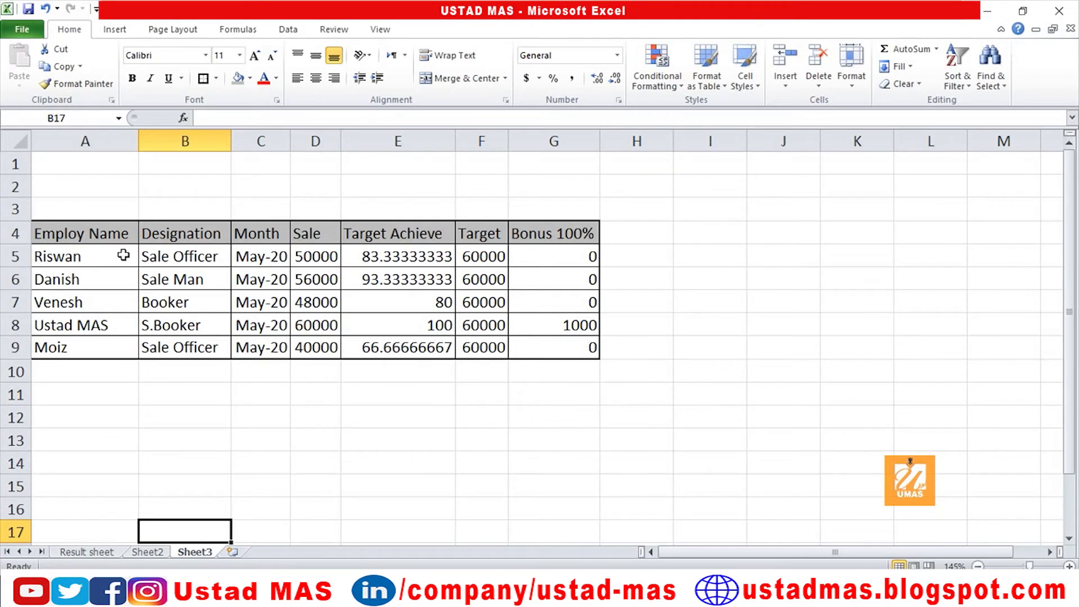
{"action": "left_click_drag", "start_coordinate": [85, 237], "coordinate": [102, 302]}
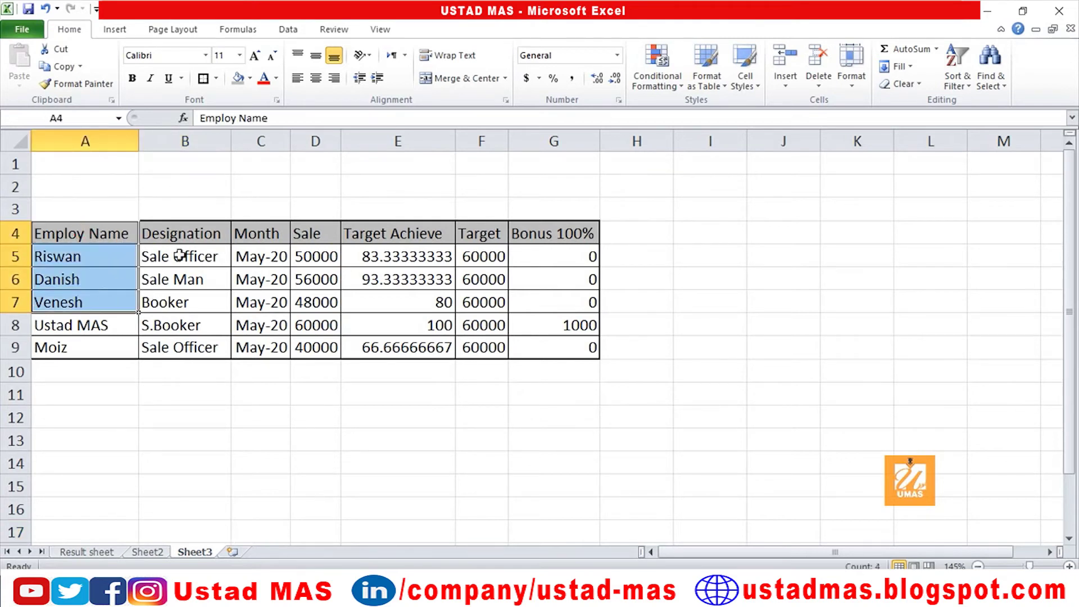
{"action": "left_click_drag", "start_coordinate": [184, 238], "coordinate": [205, 324]}
{"action": "left_click_drag", "start_coordinate": [261, 256], "coordinate": [275, 296]}
{"action": "left_click_drag", "start_coordinate": [309, 256], "coordinate": [306, 296]}
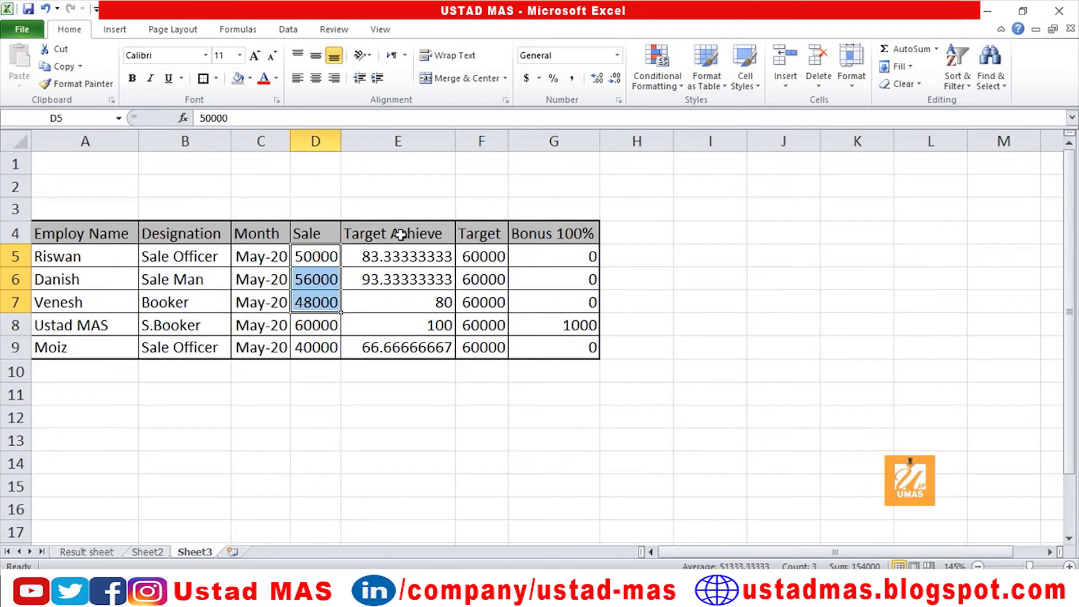
{"action": "left_click_drag", "start_coordinate": [399, 234], "coordinate": [401, 310]}
{"action": "left_click_drag", "start_coordinate": [480, 253], "coordinate": [480, 302]}
{"action": "left_click_drag", "start_coordinate": [541, 252], "coordinate": [539, 300]}
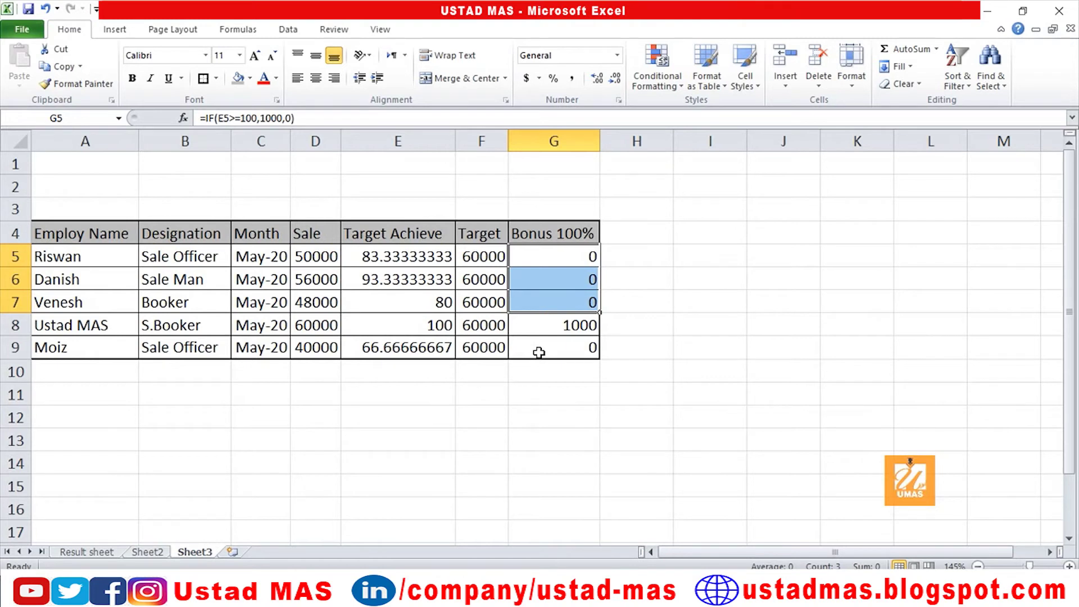
{"action": "left_click_drag", "start_coordinate": [389, 230], "coordinate": [397, 323]}
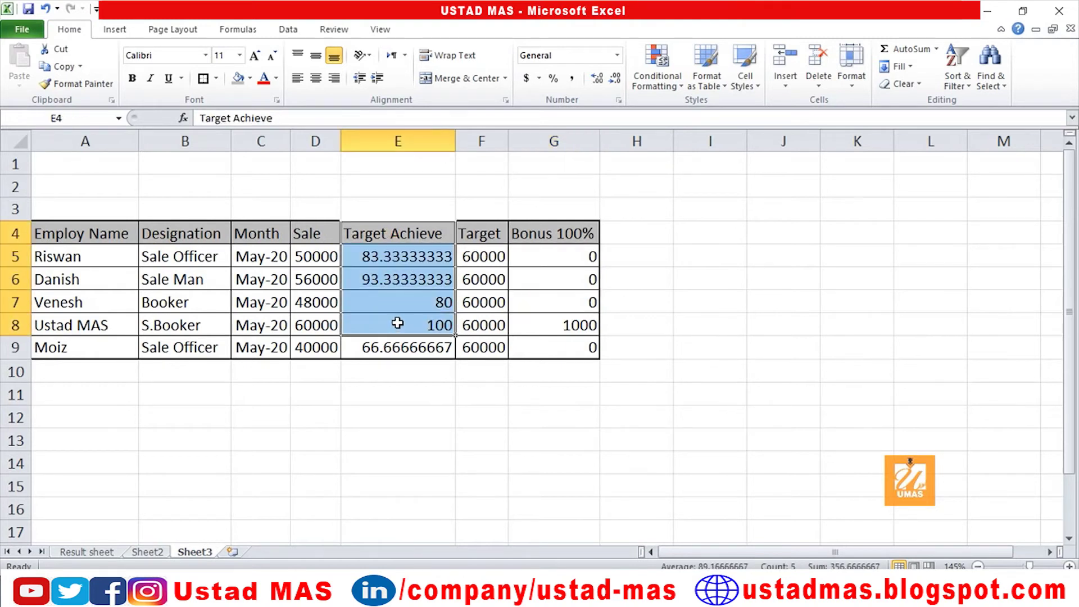
- Review the Bonus 100%, Target Achieve, Sale and Target columns of the employee sales table, including the bonus formula in G8
{"action": "left_click_drag", "start_coordinate": [579, 230], "coordinate": [573, 322]}
{"action": "left_click", "coordinate": [573, 323]}
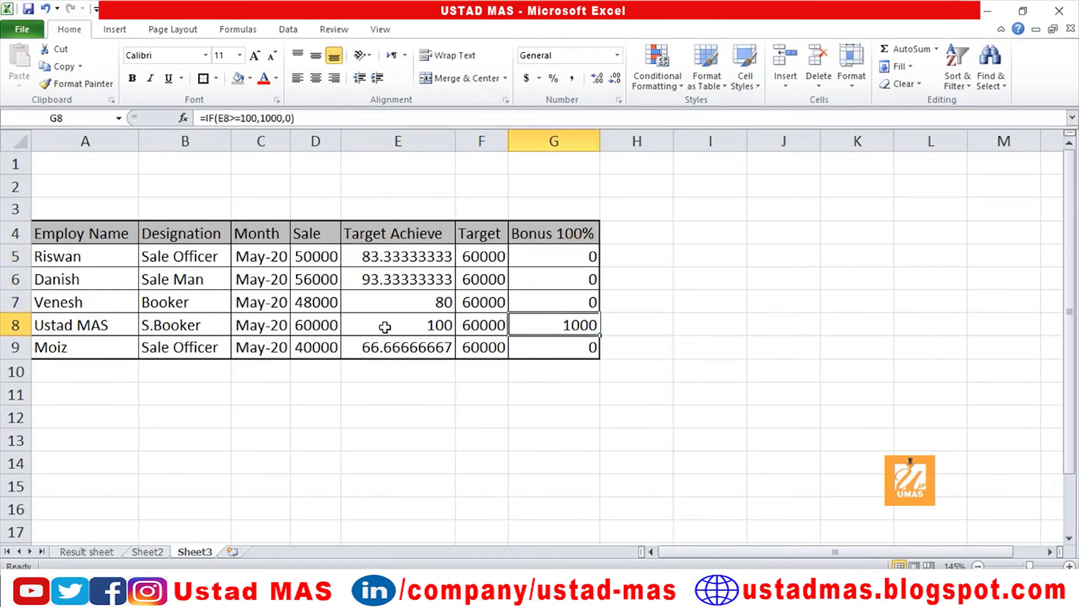
{"action": "left_click_drag", "start_coordinate": [393, 242], "coordinate": [394, 334]}
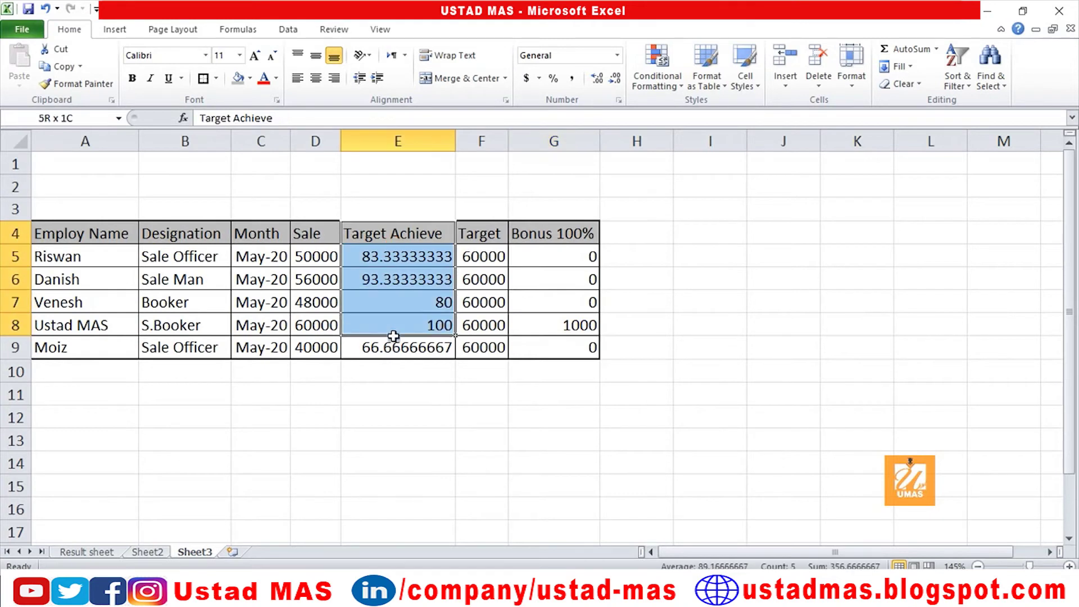
{"action": "left_click_drag", "start_coordinate": [309, 256], "coordinate": [313, 335]}
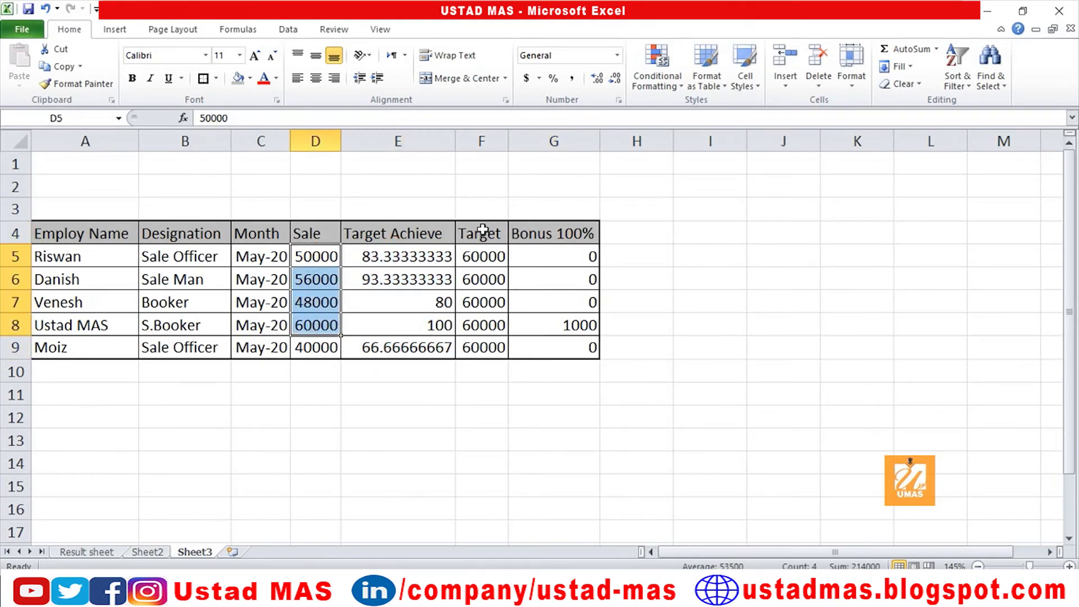
{"action": "left_click_drag", "start_coordinate": [482, 231], "coordinate": [495, 315]}
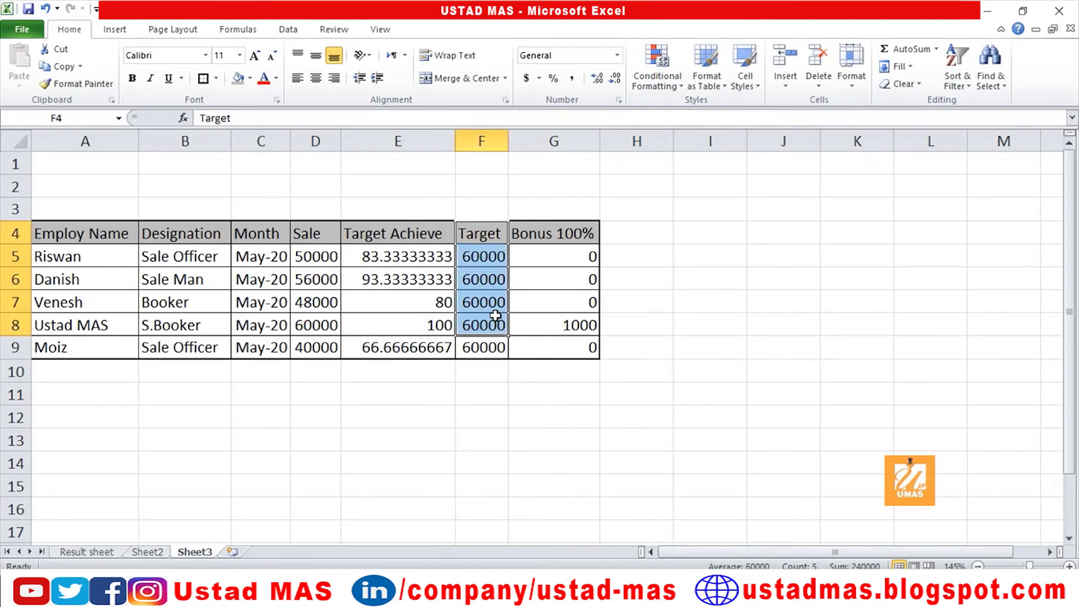
{"action": "left_click_drag", "start_coordinate": [560, 230], "coordinate": [565, 333]}
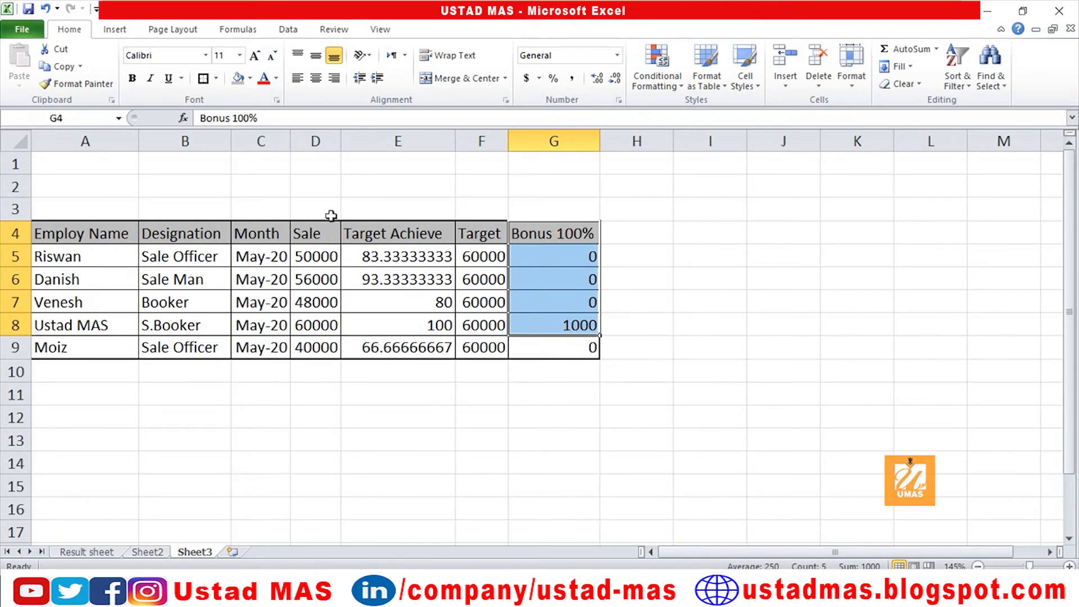
- Hide the Sale, Target and Bonus 100% columns (D, F and G) of the employee table
{"action": "left_click", "coordinate": [314, 140]}
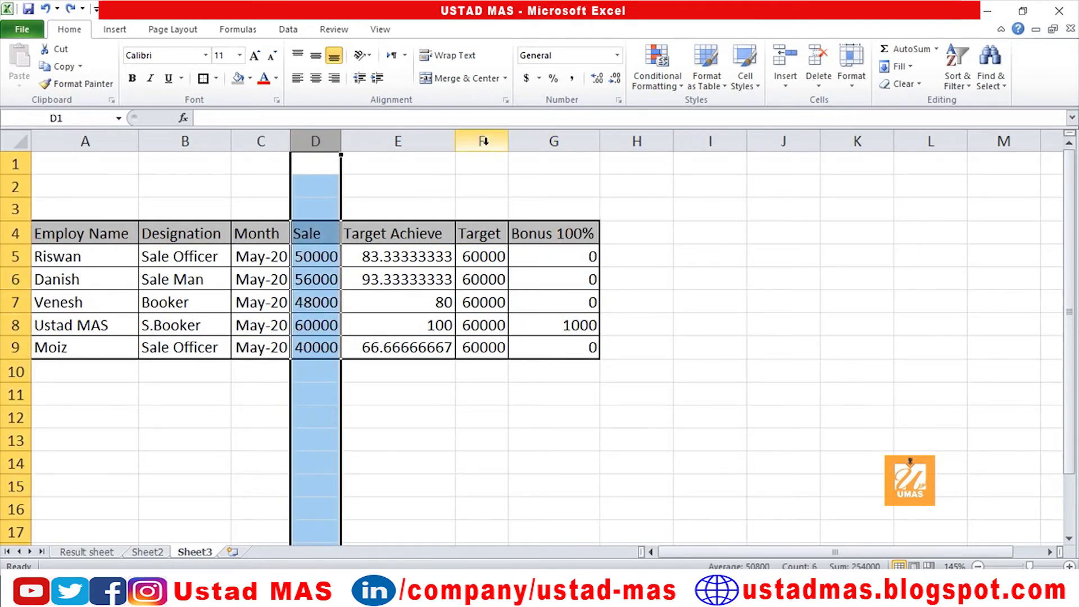
{"action": "left_click", "coordinate": [483, 141], "text": "ctrl"}
{"action": "left_click", "coordinate": [554, 141], "text": "ctrl"}
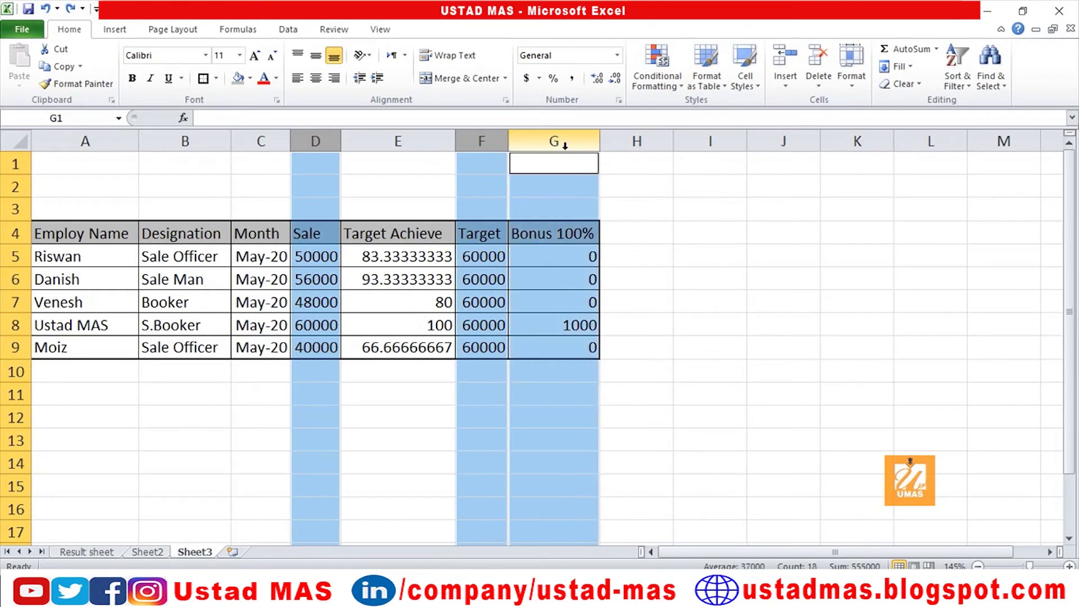
{"action": "left_click", "coordinate": [853, 82]}
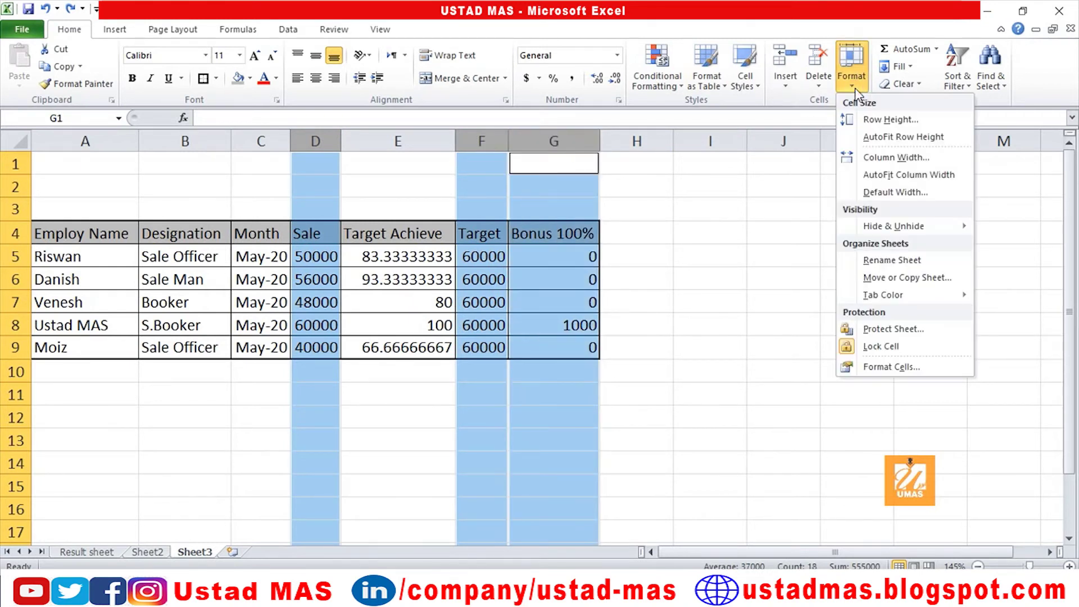
{"action": "mouse_move", "coordinate": [865, 232]}
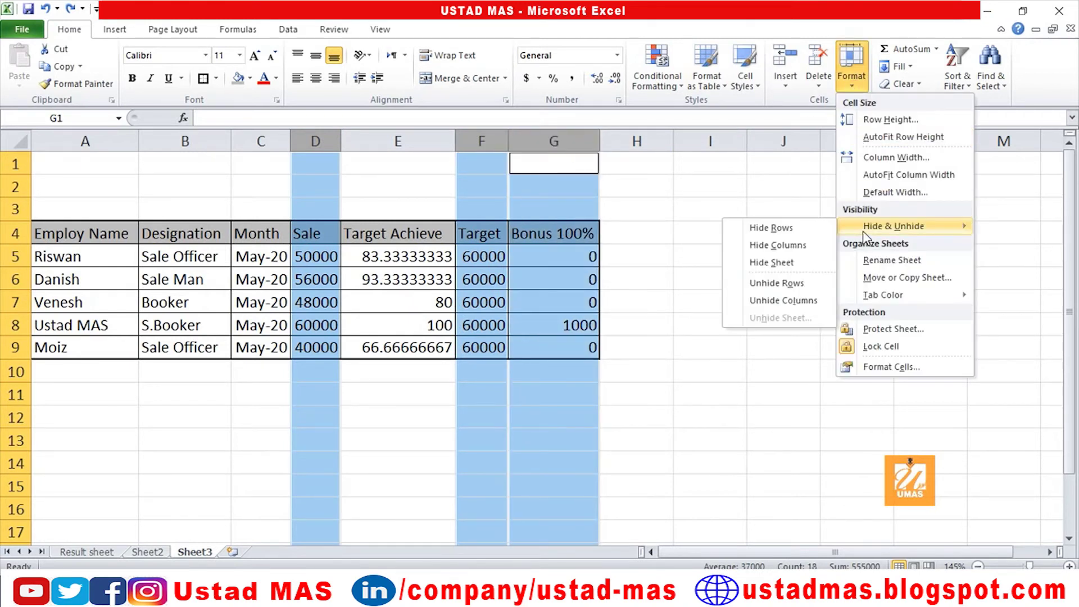
{"action": "left_click", "coordinate": [795, 256]}
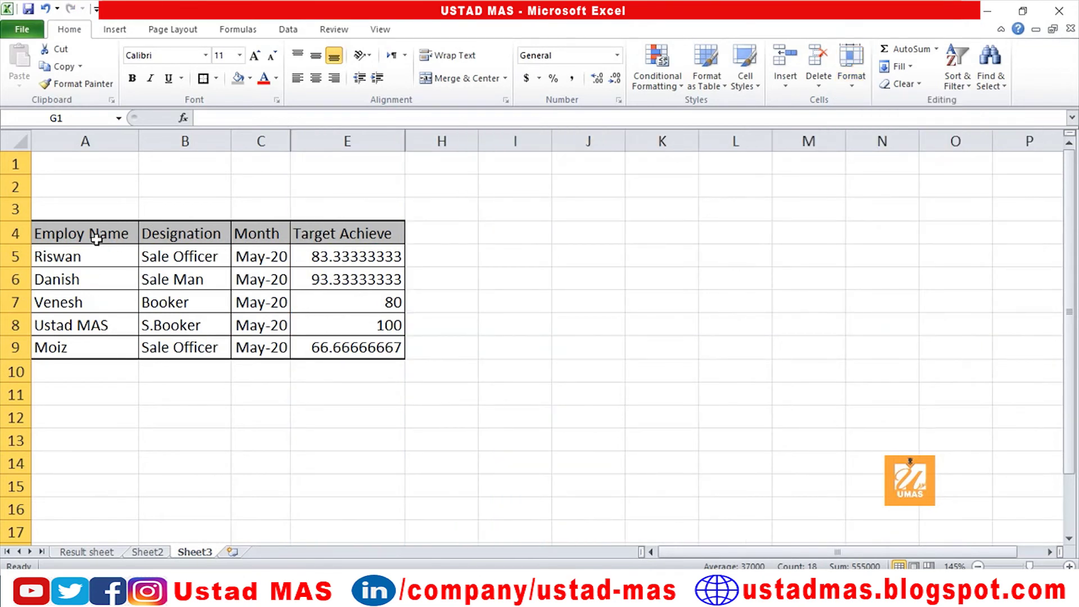
- Insert a basic 2-D pie chart from the visible employee table, covering Employ Name through Target Achieve down to row 9
{"action": "left_click_drag", "start_coordinate": [93, 236], "coordinate": [325, 347]}
{"action": "left_click", "coordinate": [116, 36]}
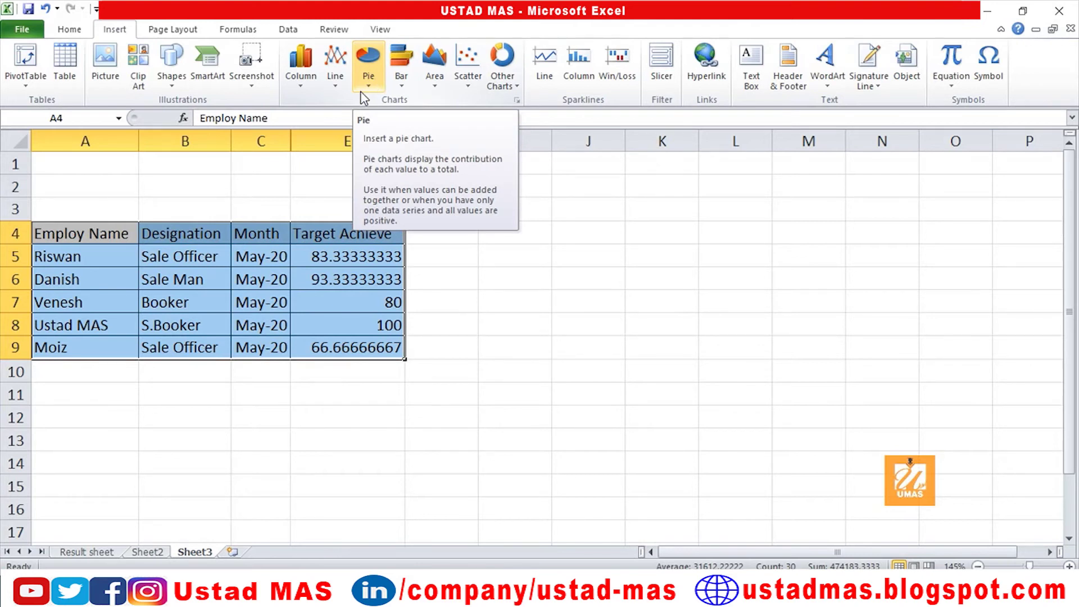
{"action": "left_click", "coordinate": [371, 82]}
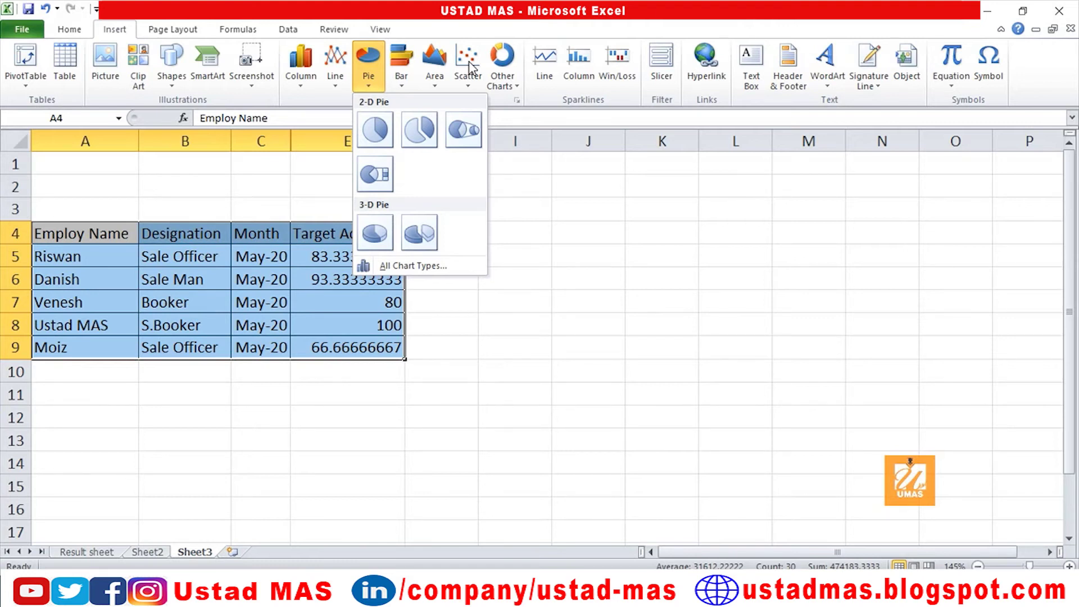
{"action": "left_click", "coordinate": [374, 131]}
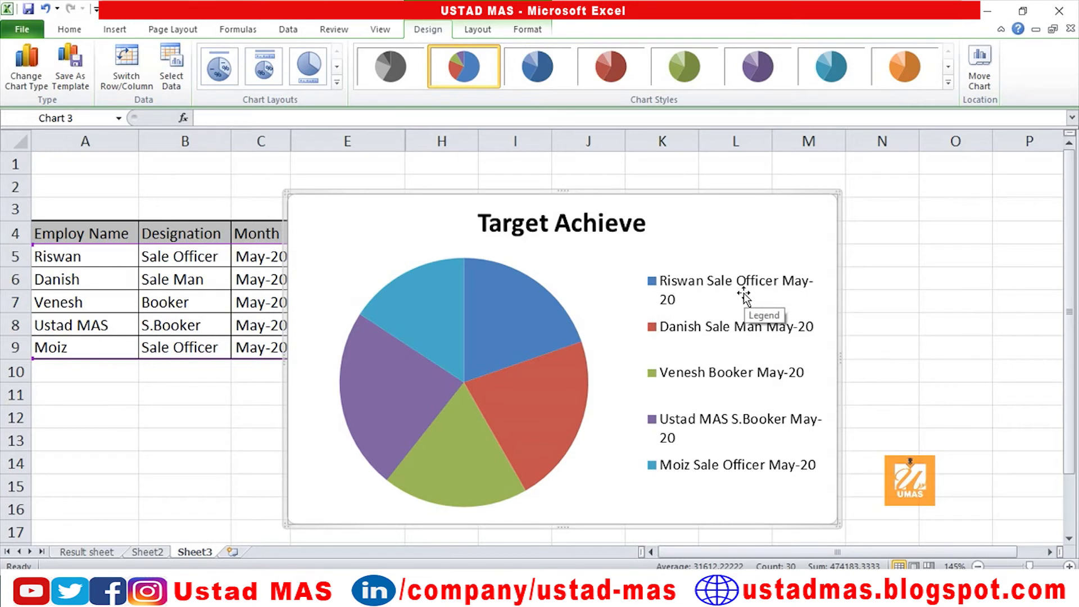
- Try the pie chart layout with percentage labels and the legend above the pie, and delete the chart
{"action": "mouse_move", "coordinate": [499, 332]}
{"action": "mouse_move", "coordinate": [558, 343]}
{"action": "mouse_move", "coordinate": [475, 420]}
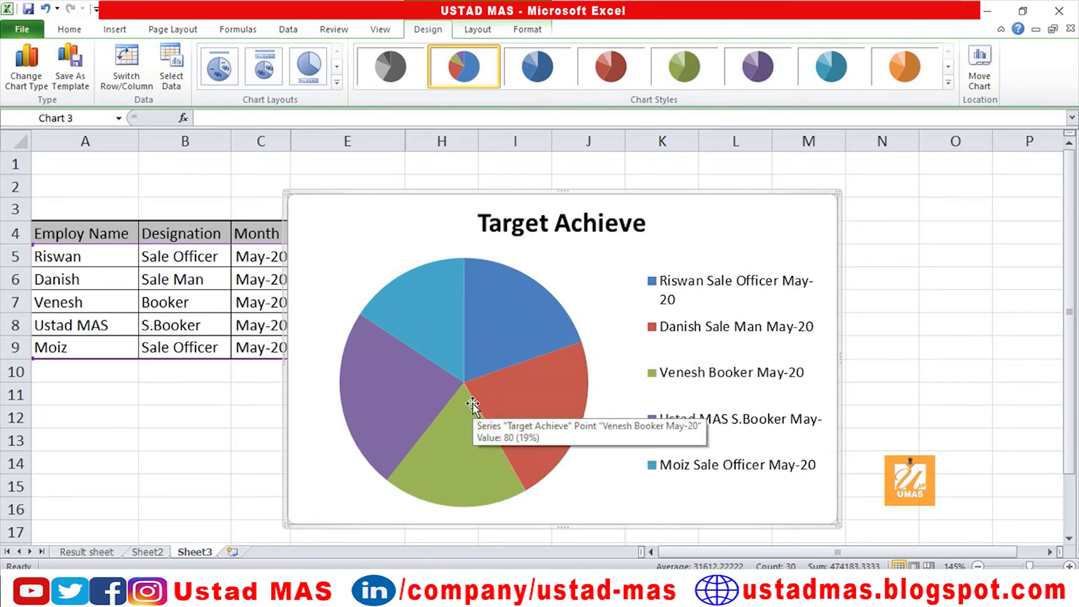
{"action": "left_click", "coordinate": [268, 72]}
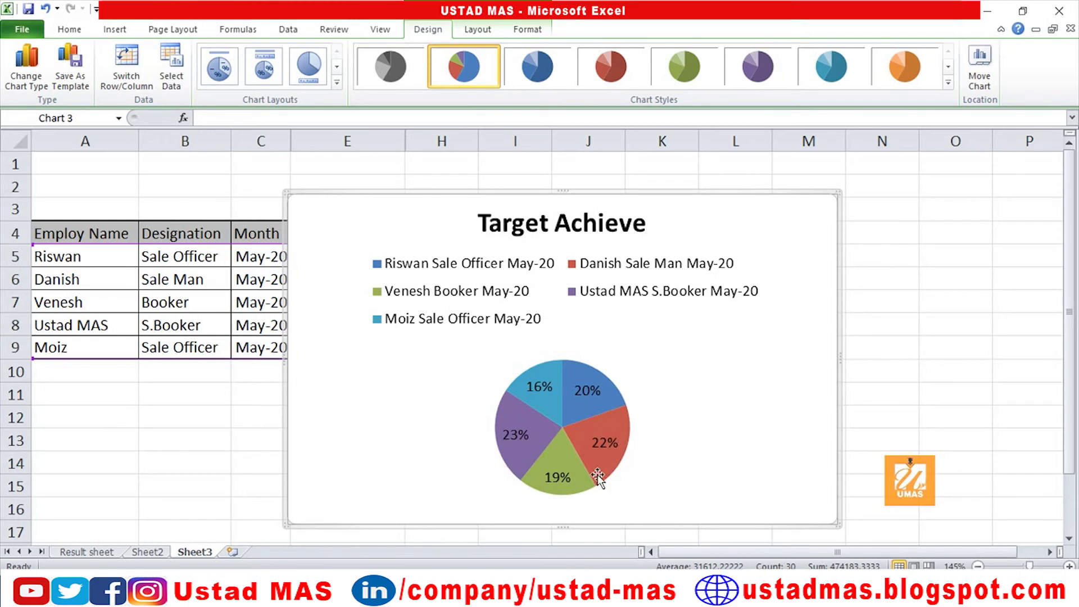
{"action": "mouse_move", "coordinate": [534, 434]}
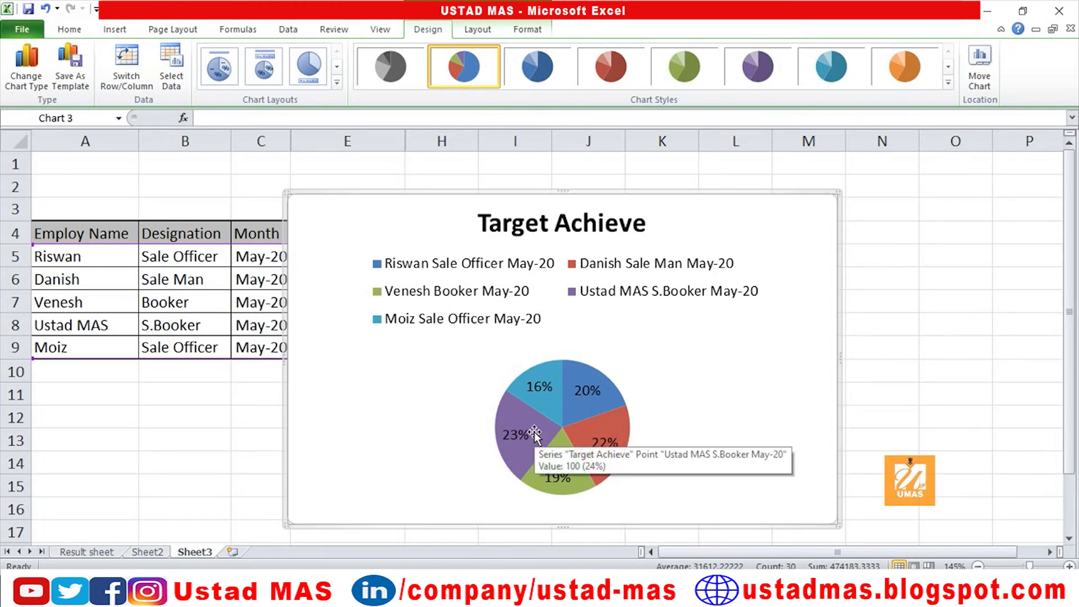
{"action": "left_click", "coordinate": [483, 32]}
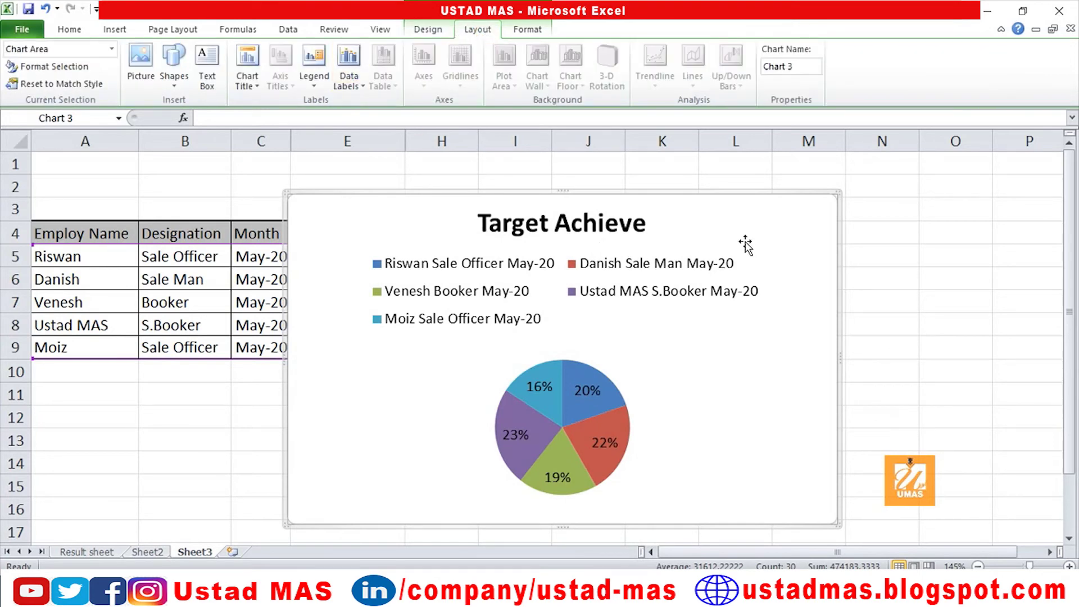
{"action": "key", "text": "Delete"}
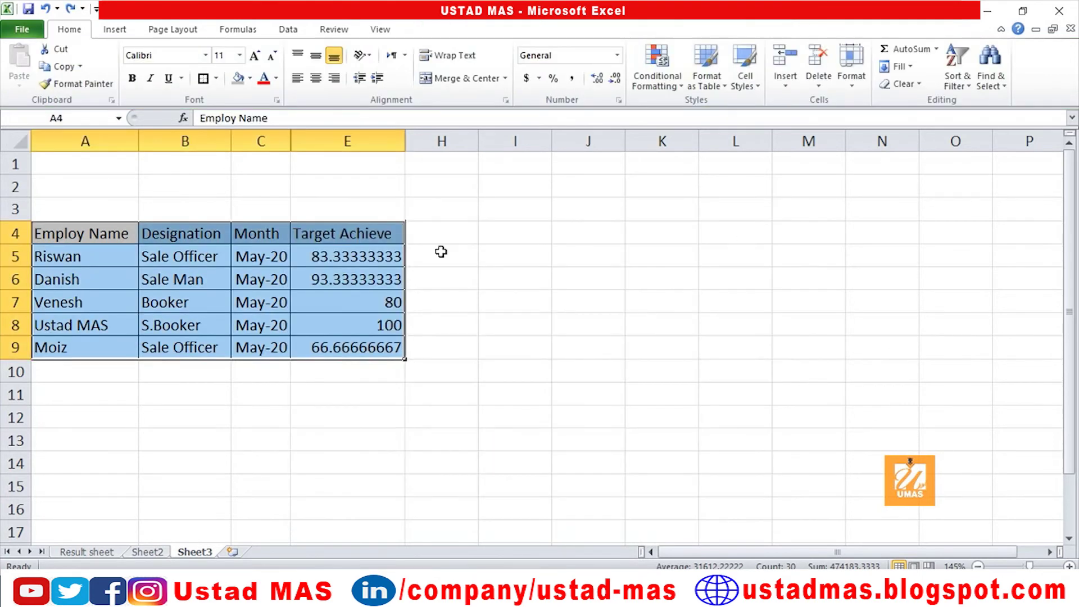
- Insert a 3-D clustered column chart from the selected employee table and place it beside the table, clear of Target Achieve
{"action": "left_click", "coordinate": [114, 29]}
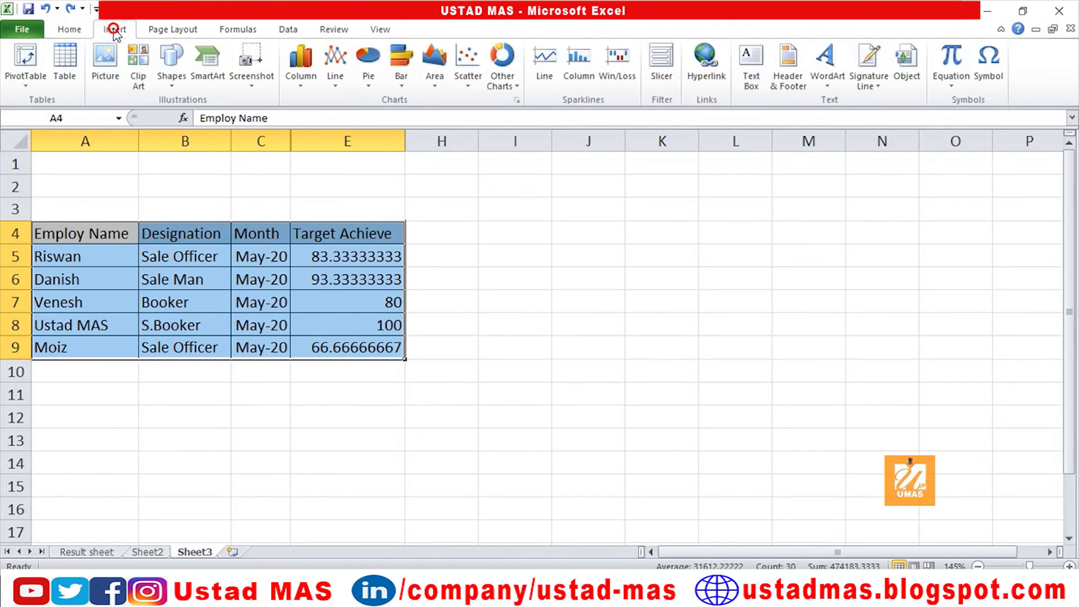
{"action": "left_click", "coordinate": [297, 68]}
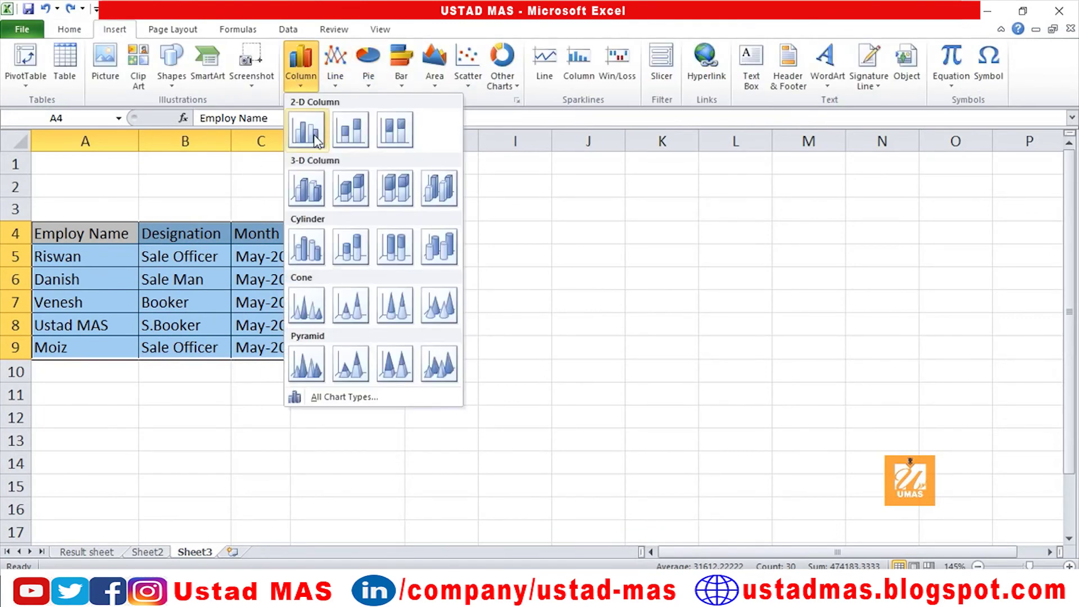
{"action": "left_click", "coordinate": [317, 187]}
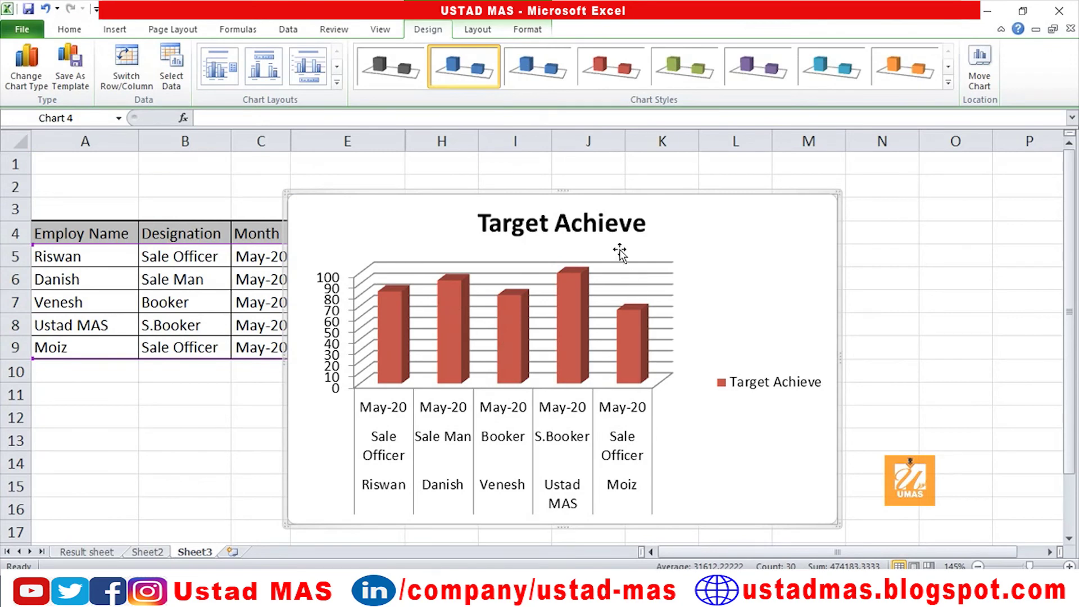
{"action": "left_click_drag", "start_coordinate": [571, 197], "coordinate": [711, 187]}
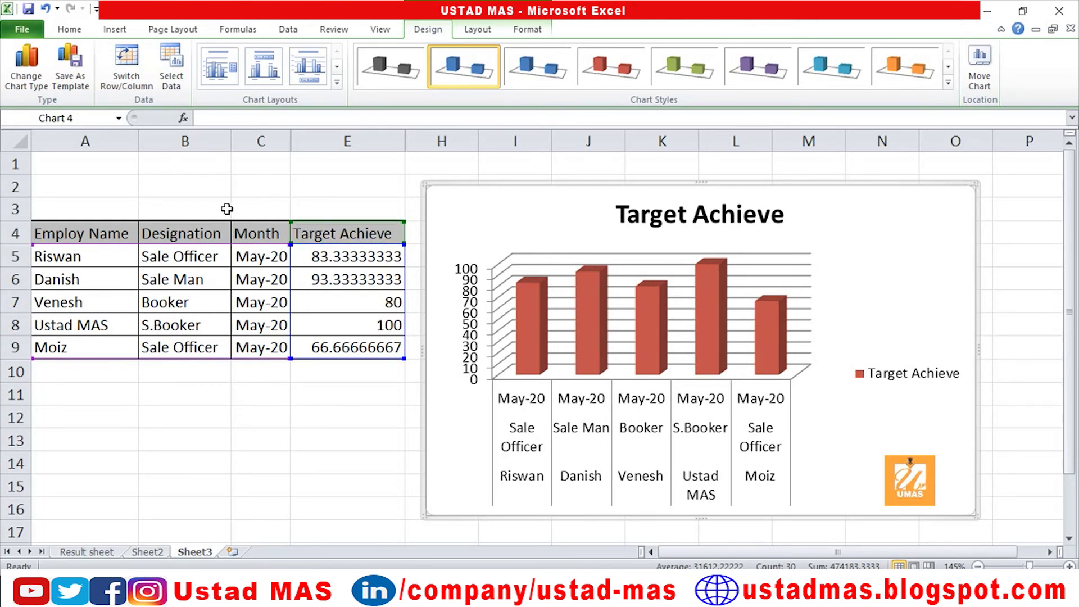
- Unhide the Sale, Target and Bonus 100% columns, and move the column chart back so that its legend is fully in view
{"action": "left_click_drag", "start_coordinate": [215, 205], "coordinate": [498, 203]}
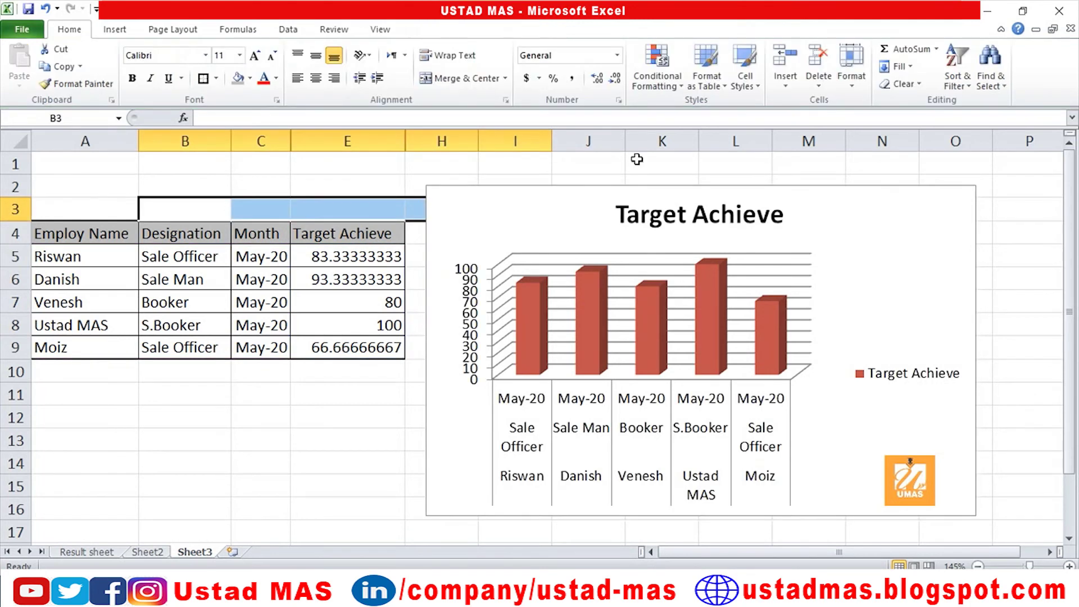
{"action": "left_click", "coordinate": [854, 82]}
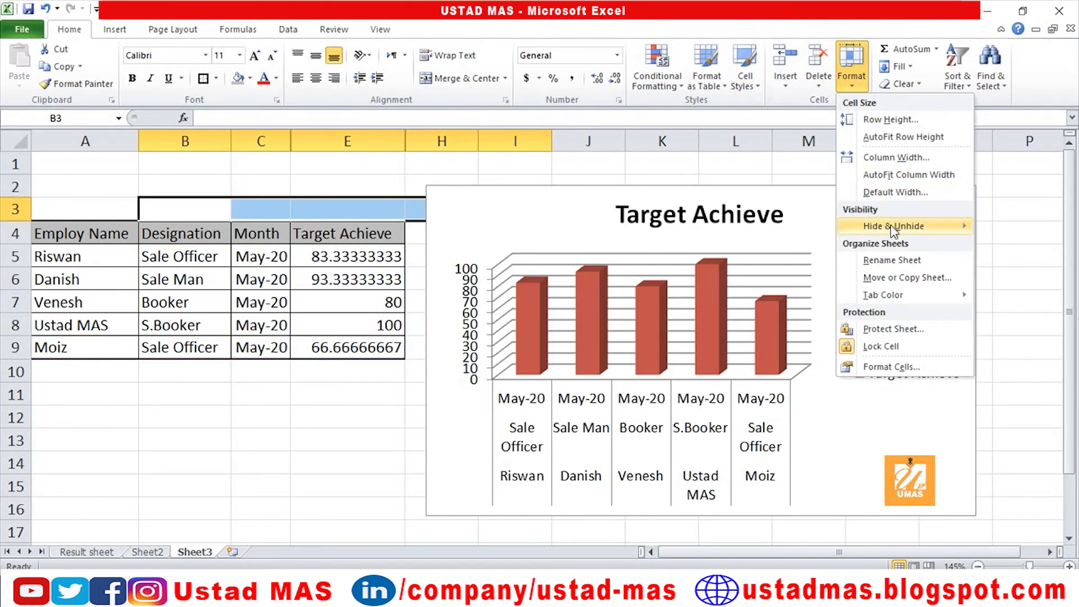
{"action": "mouse_move", "coordinate": [891, 230]}
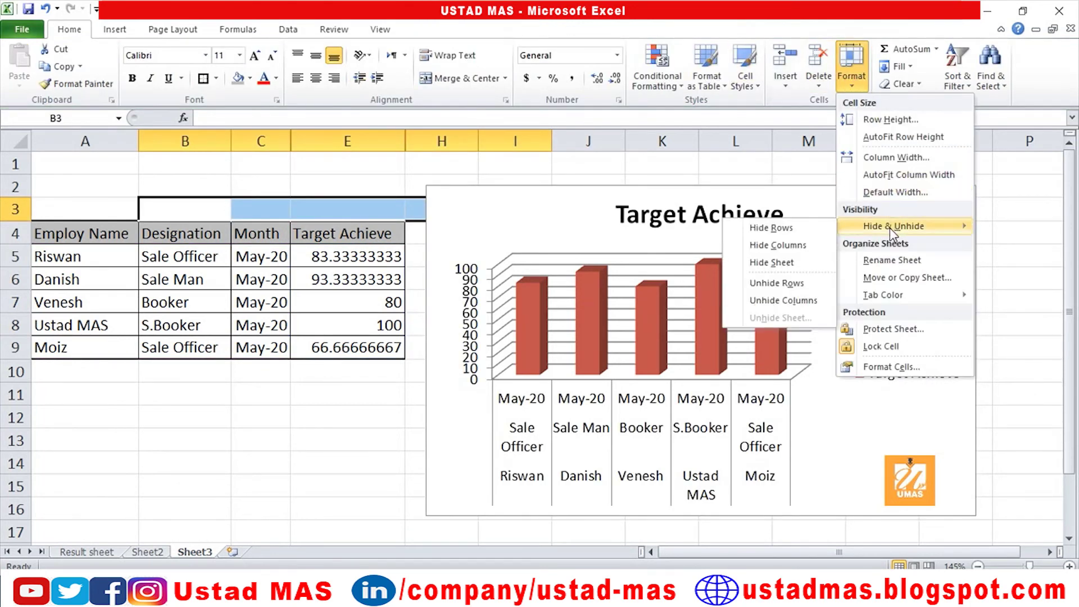
{"action": "left_click", "coordinate": [801, 304]}
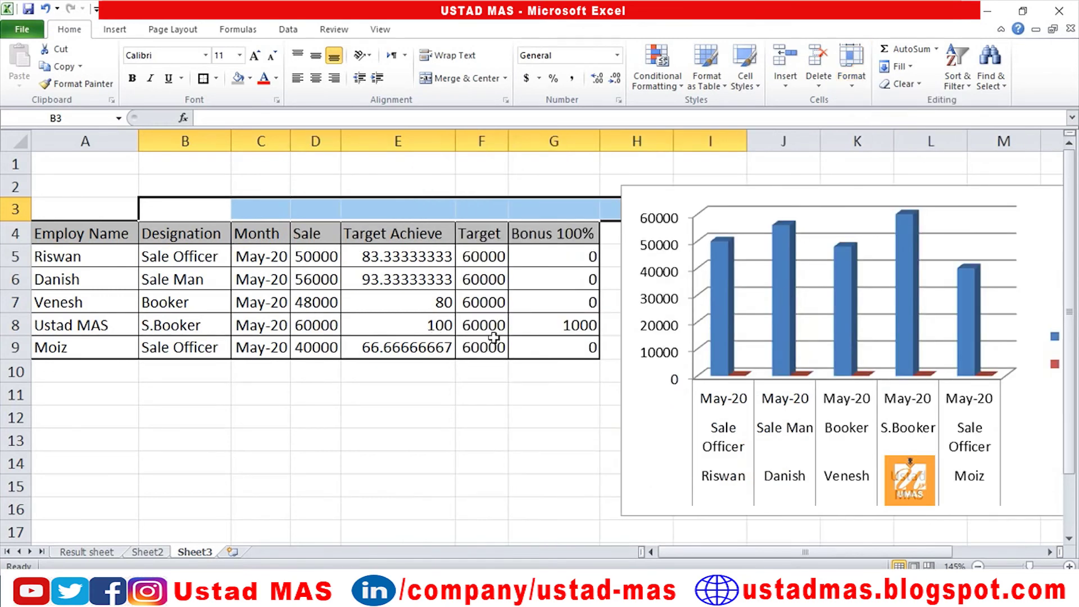
{"action": "left_click_drag", "start_coordinate": [810, 188], "coordinate": [687, 211]}
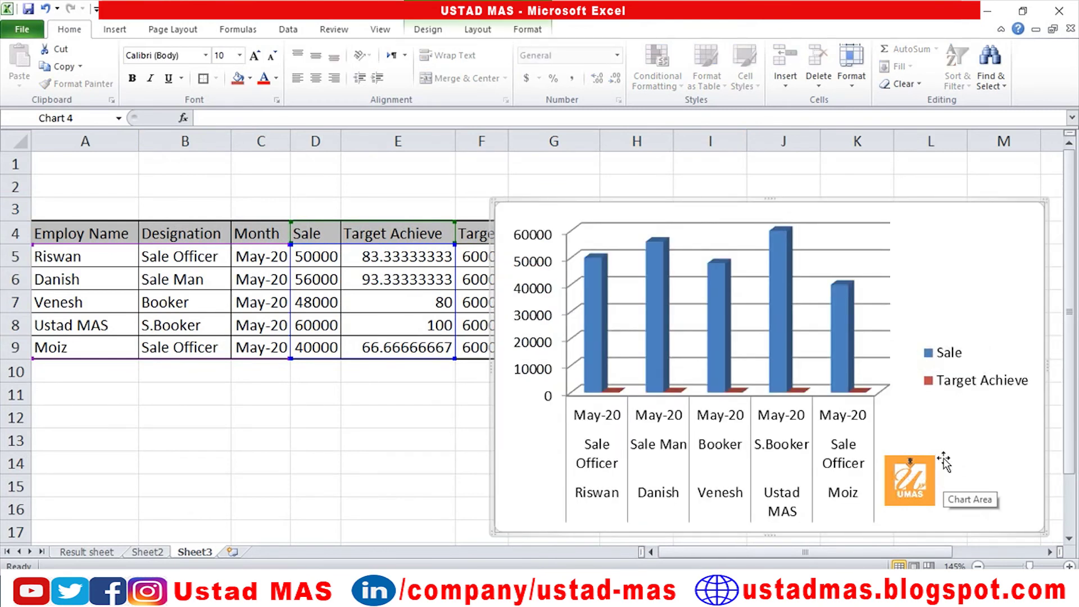
- Add a new data series to the column chart, taking its name from the Target header in F4
{"action": "right_click", "coordinate": [945, 386]}
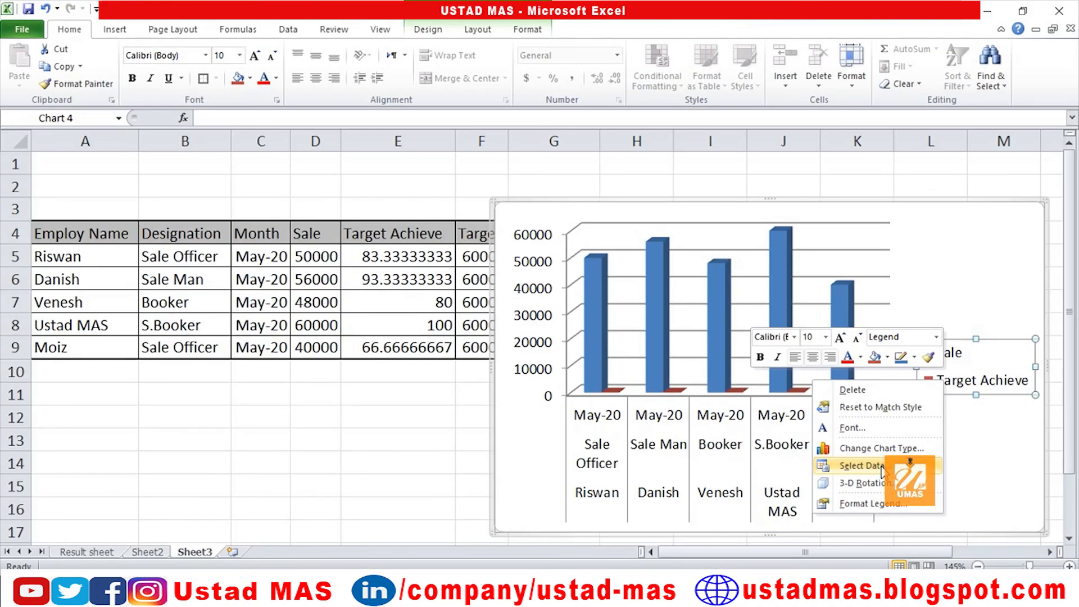
{"action": "left_click", "coordinate": [882, 471]}
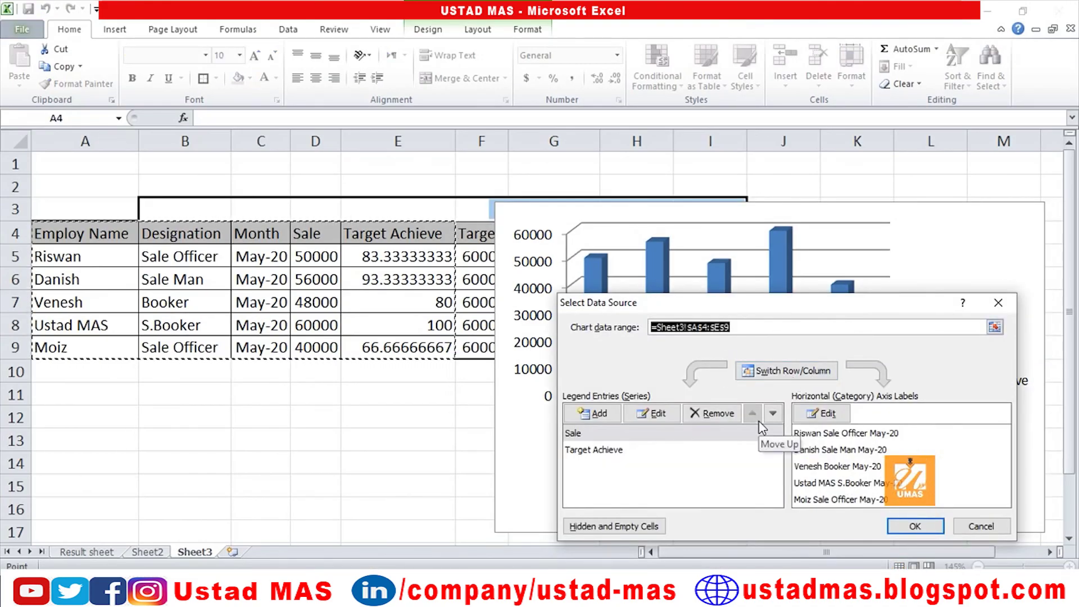
{"action": "left_click", "coordinate": [592, 420]}
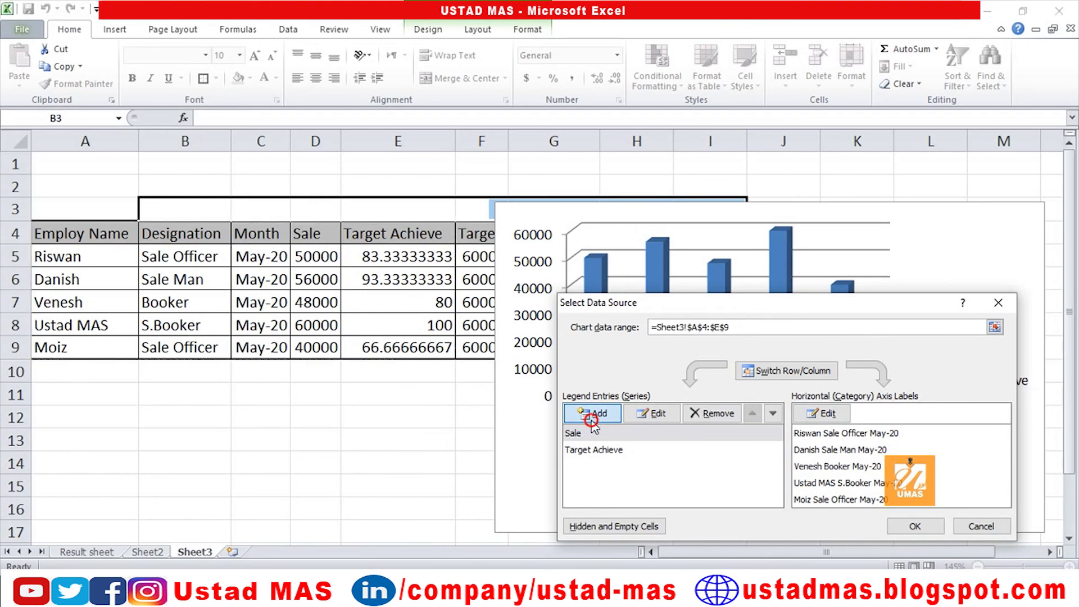
{"action": "left_click", "coordinate": [475, 239]}
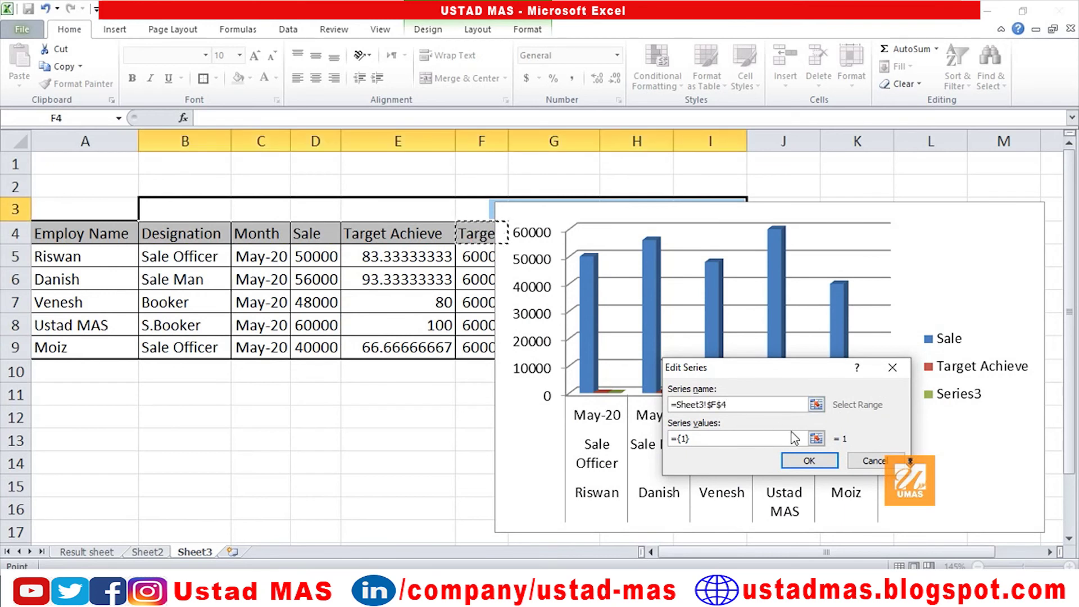
- Set the Target series' values to F5:F9 and apply the changed data source to the chart
{"action": "left_click", "coordinate": [816, 439]}
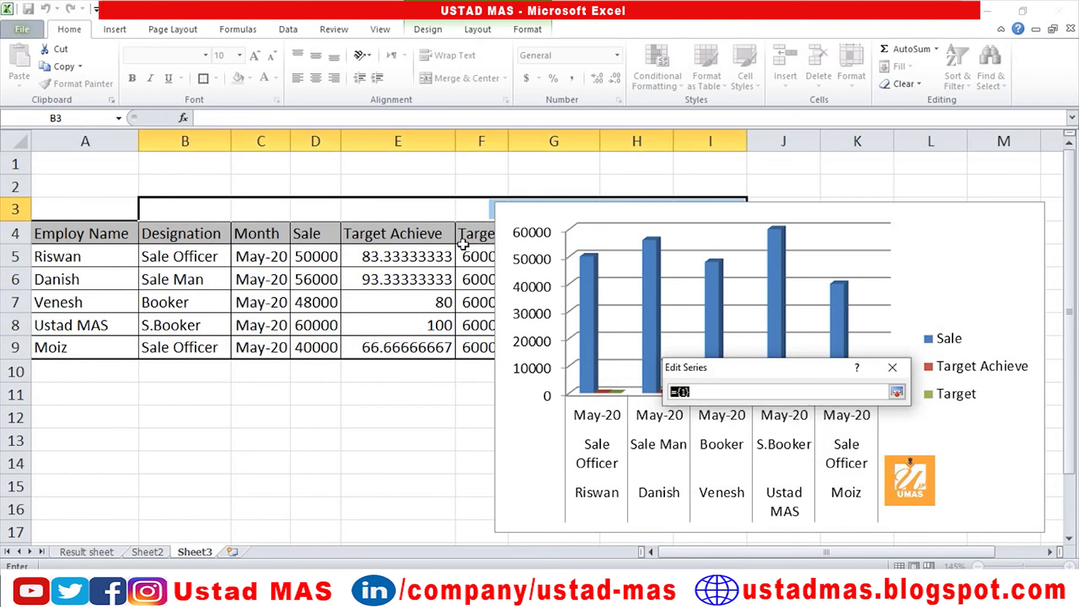
{"action": "left_click_drag", "start_coordinate": [477, 280], "coordinate": [481, 334]}
{"action": "left_click_drag", "start_coordinate": [482, 256], "coordinate": [484, 347]}
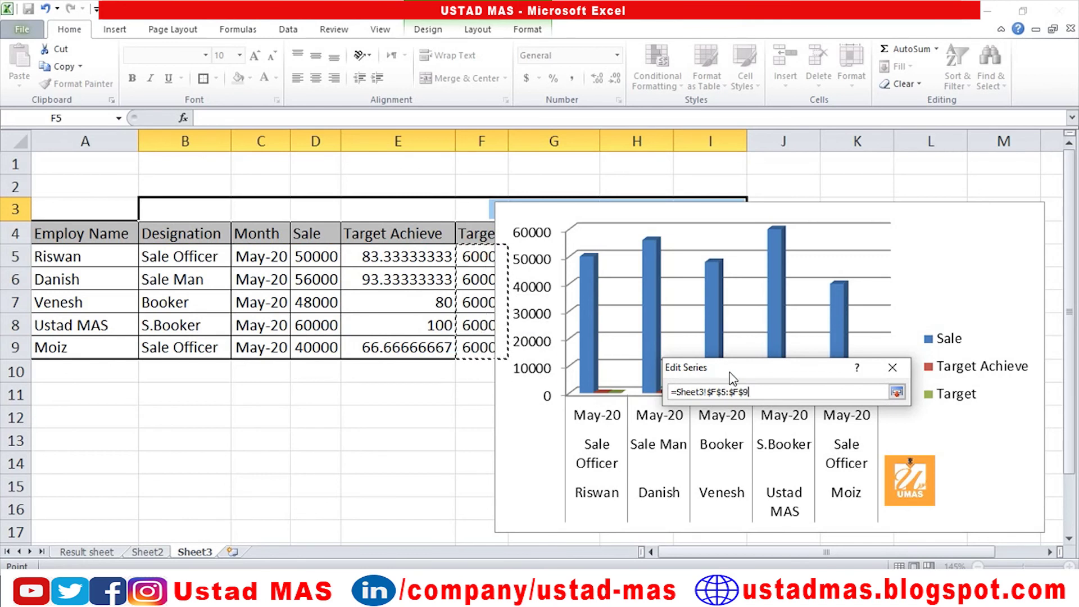
{"action": "left_click", "coordinate": [897, 392]}
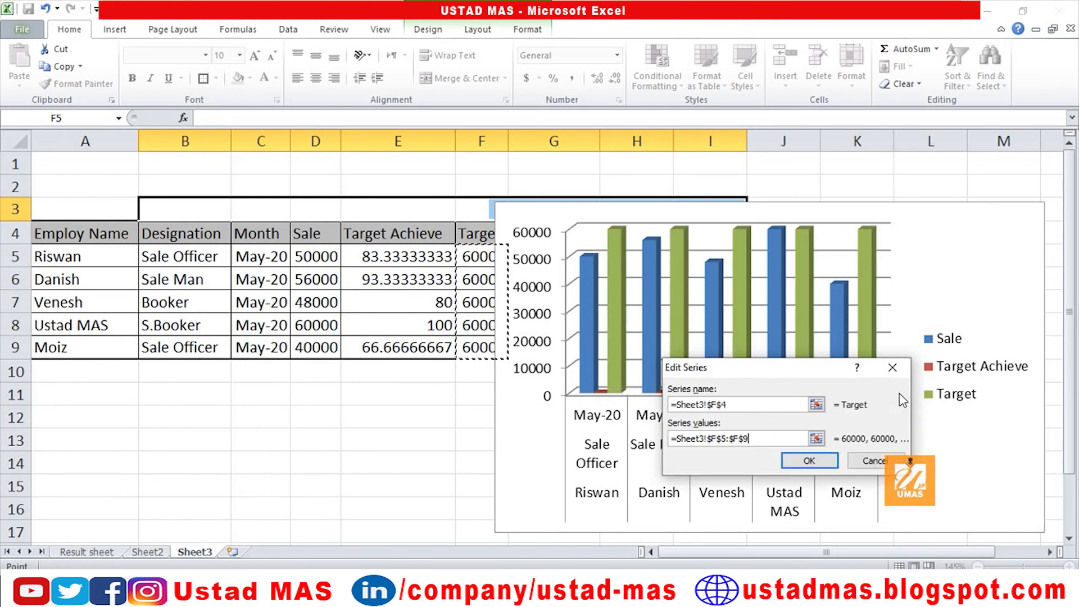
{"action": "left_click", "coordinate": [807, 464]}
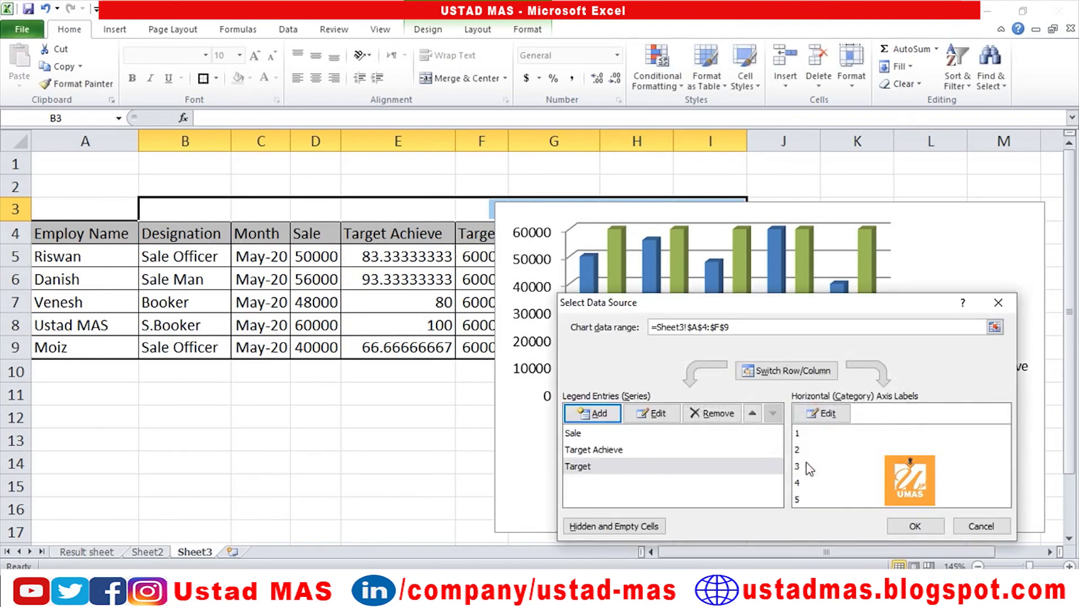
{"action": "left_click", "coordinate": [915, 527]}
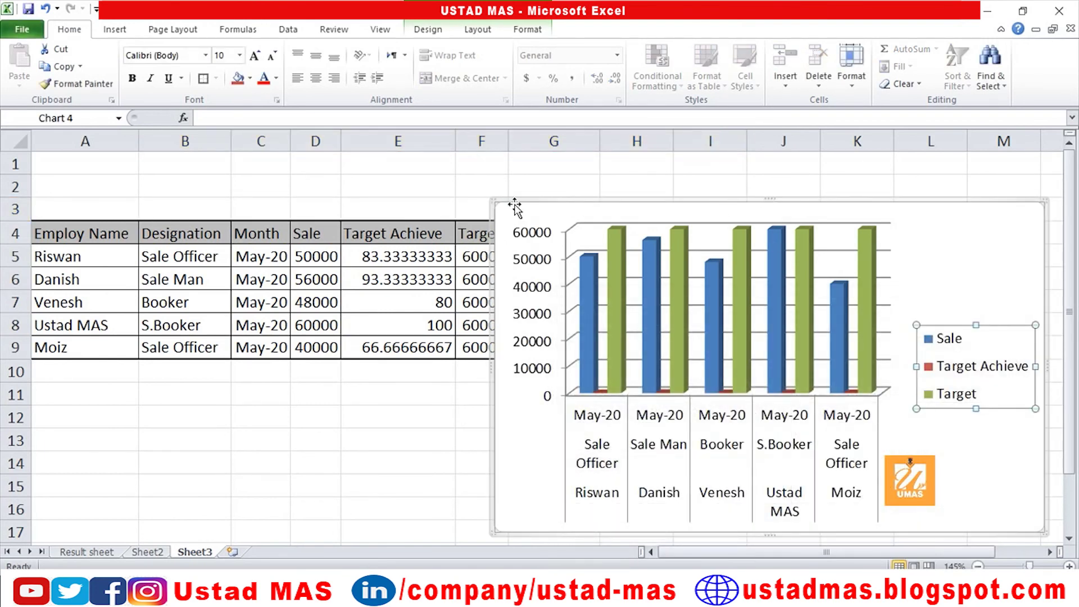
- Shrink the chart from its corner to clear the Bonus 100% column, and review the Target Achieve values and the bonus in G8
{"action": "left_click_drag", "start_coordinate": [489, 198], "coordinate": [618, 250]}
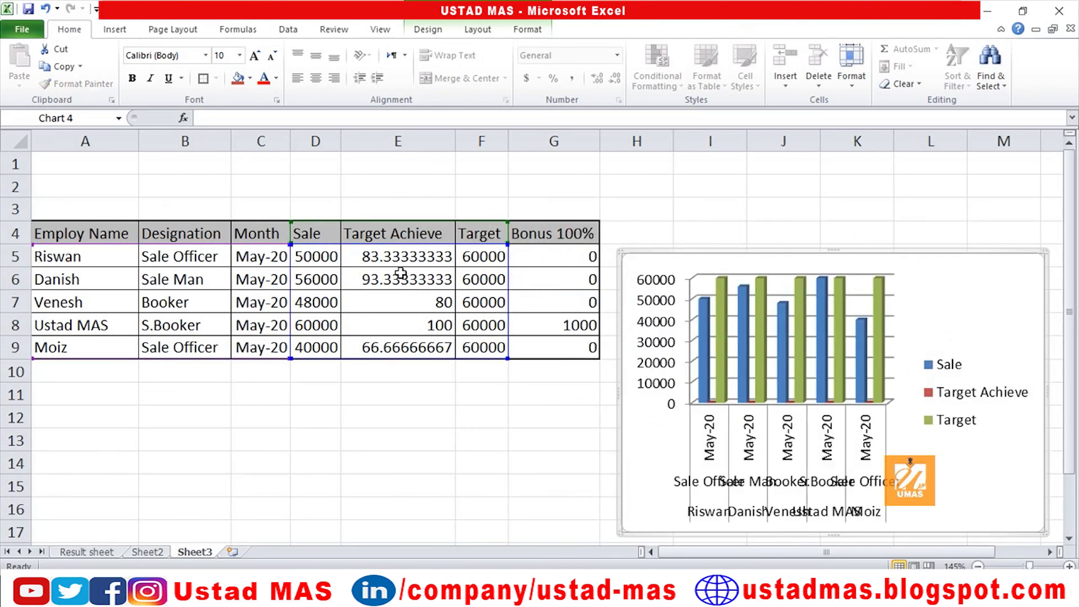
{"action": "left_click_drag", "start_coordinate": [401, 257], "coordinate": [404, 344]}
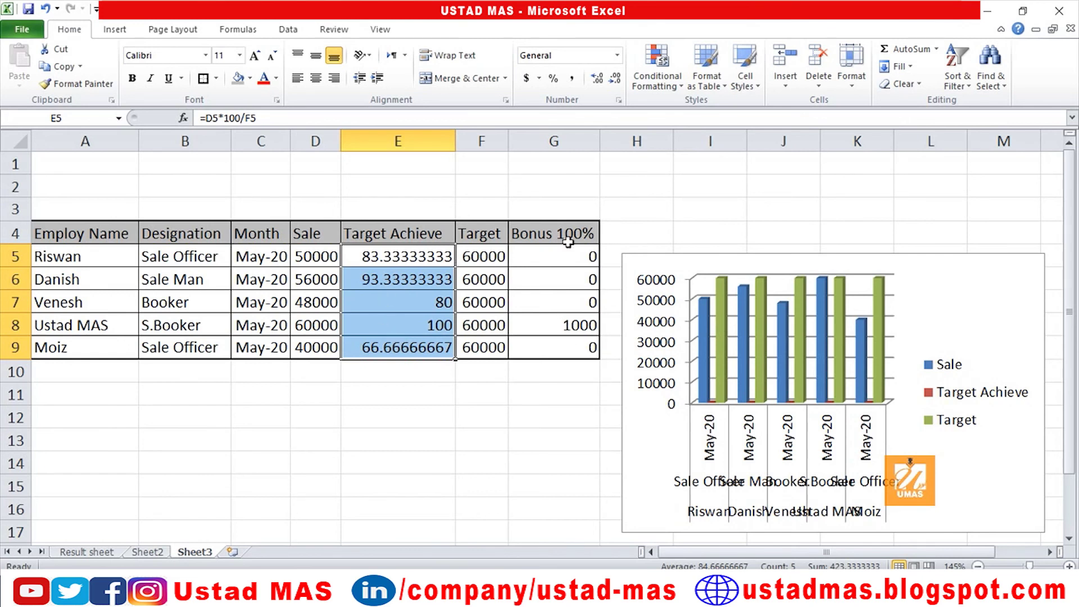
{"action": "left_click", "coordinate": [557, 328]}
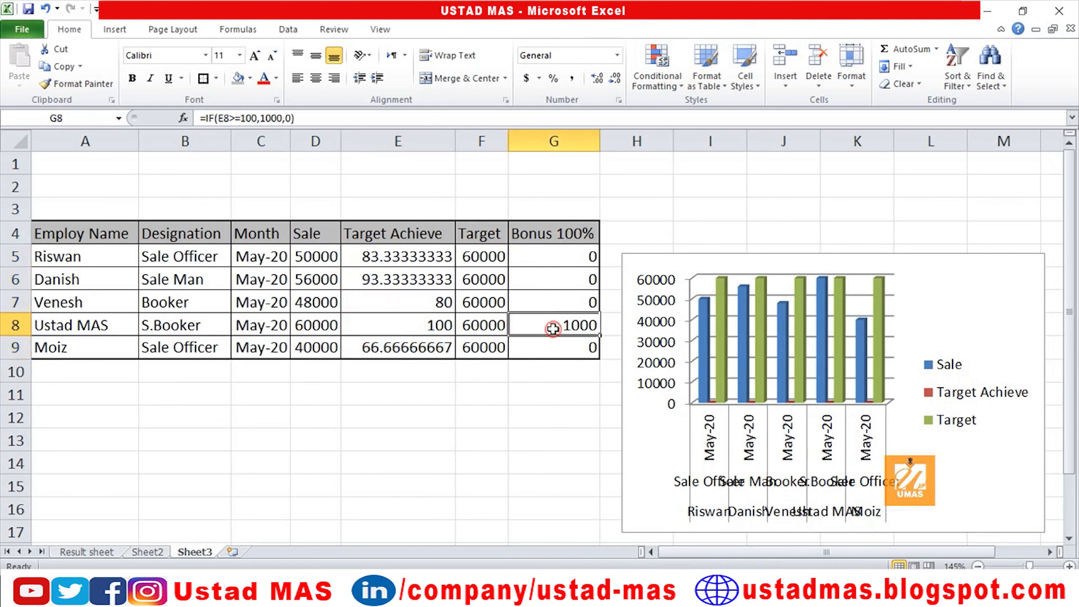